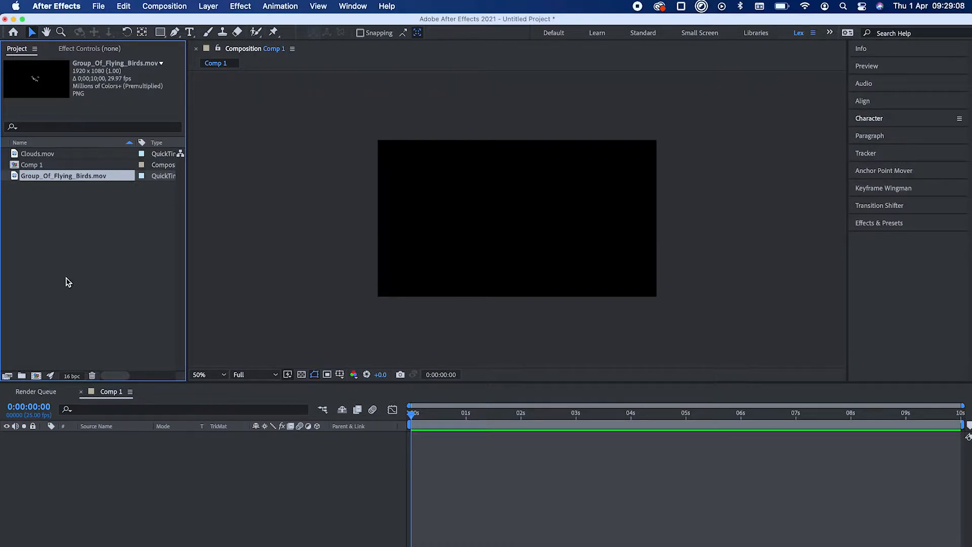
Add the Clouds.mov footage to Comp 1 as a layer.
{"action": "left_click", "coordinate": [49, 158]}
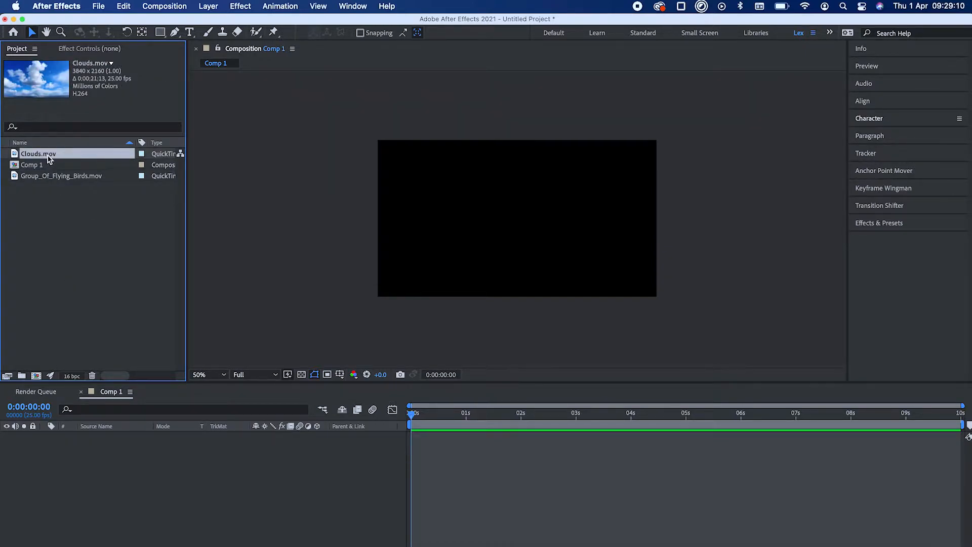
{"action": "left_click_drag", "start_coordinate": [59, 160], "coordinate": [96, 456]}
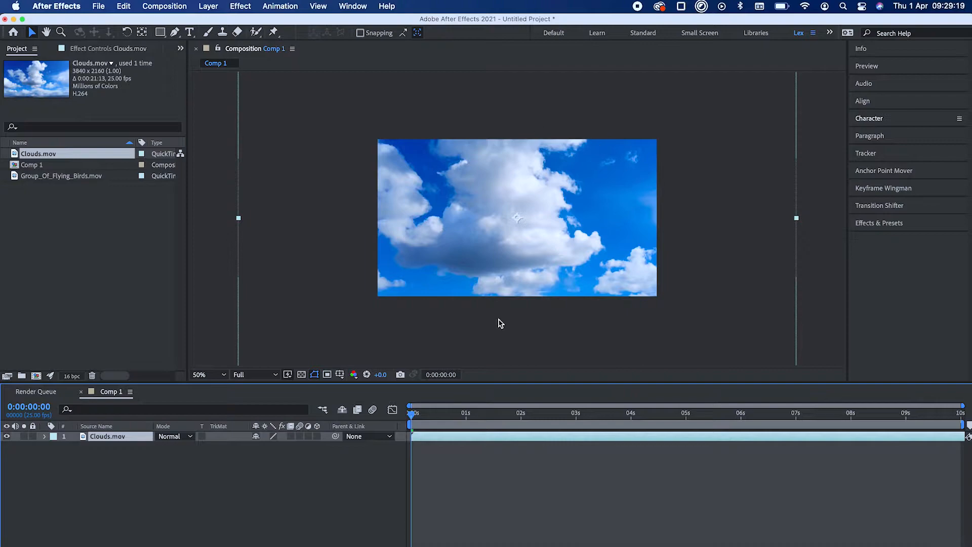
{"action": "key", "text": "comma"}
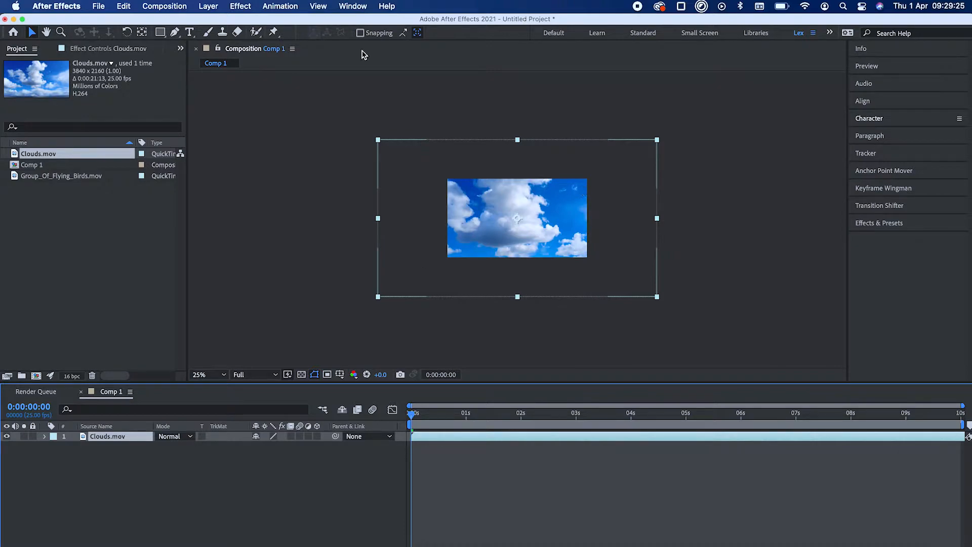
Check the composition's frame size settings and scale the Clouds.mov layer down until it just covers the frame.
{"action": "left_click", "coordinate": [174, 6]}
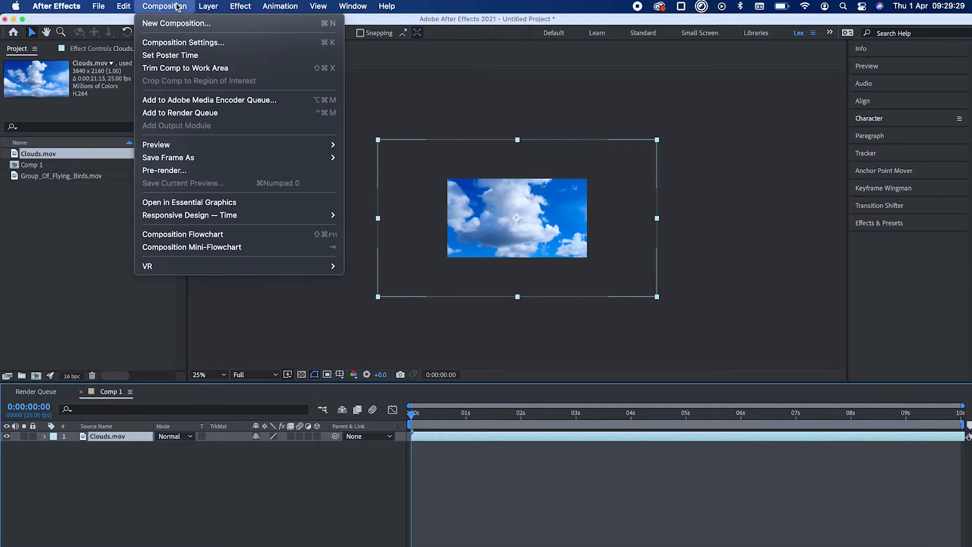
{"action": "left_click", "coordinate": [192, 43]}
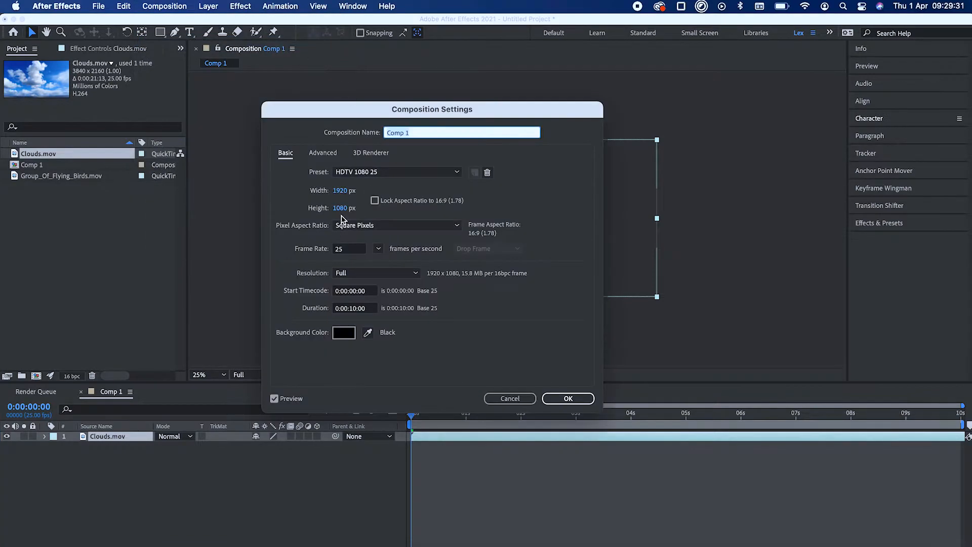
{"action": "left_click", "coordinate": [499, 399]}
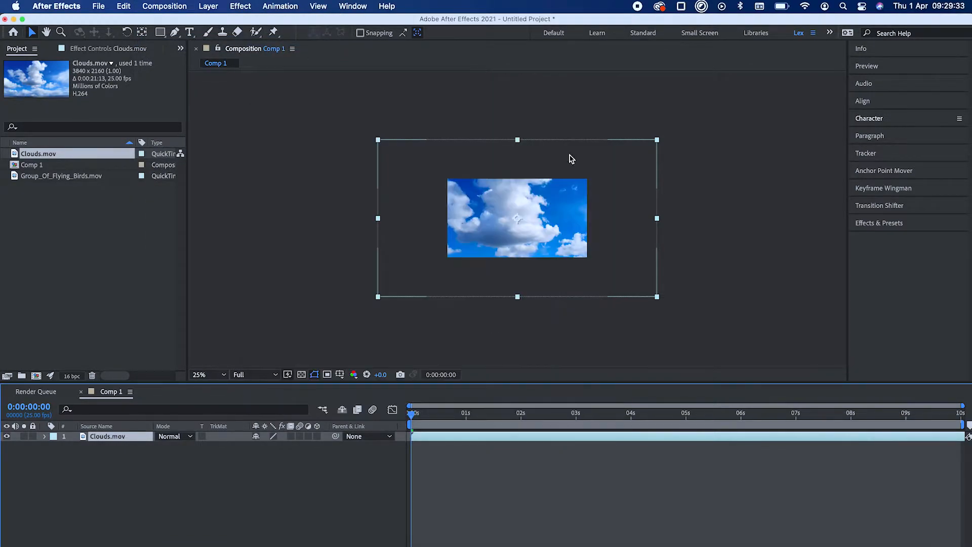
{"action": "left_click_drag", "start_coordinate": [659, 142], "coordinate": [592, 180]}
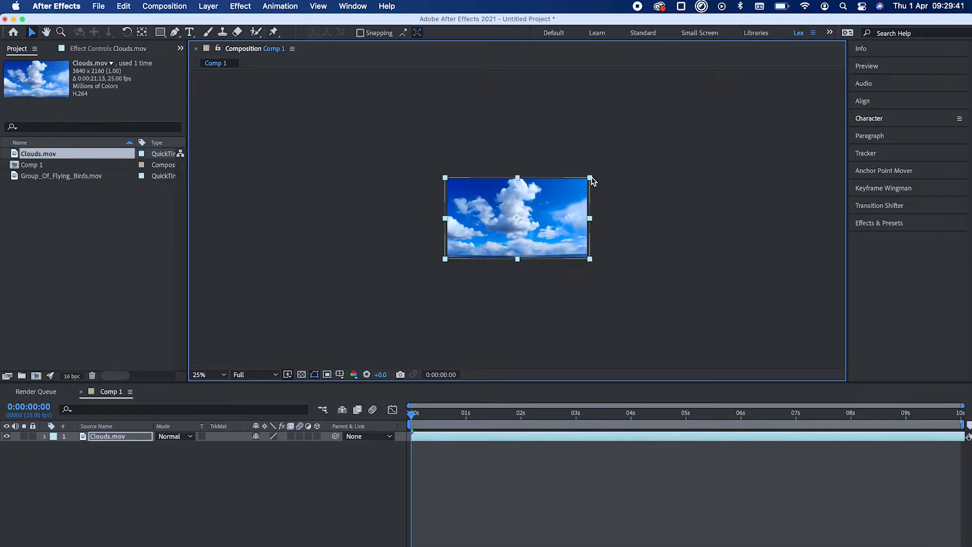
{"action": "key", "text": "period"}
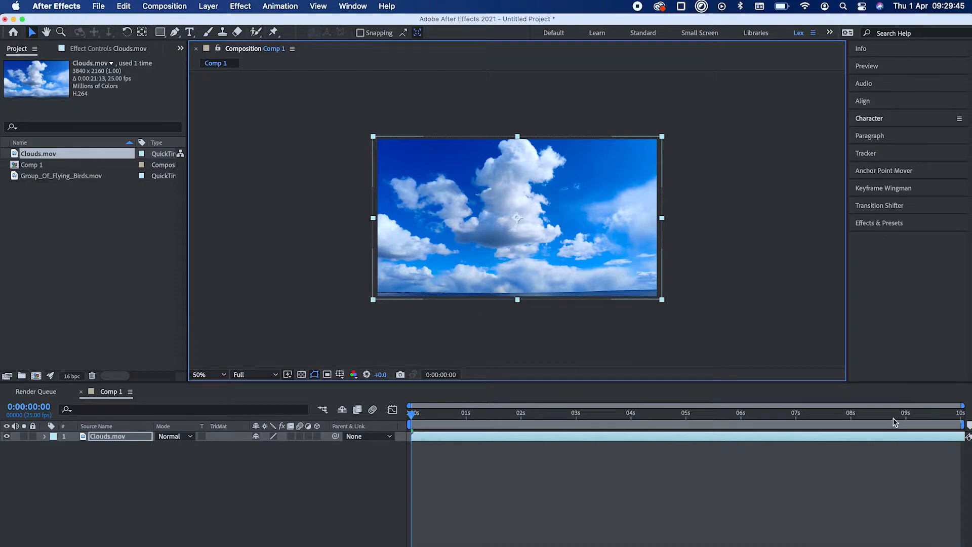
Play back the composition to examine the motion of the cloud footage.
{"action": "left_click_drag", "start_coordinate": [959, 418], "coordinate": [883, 427]}
{"action": "key", "text": "space"}
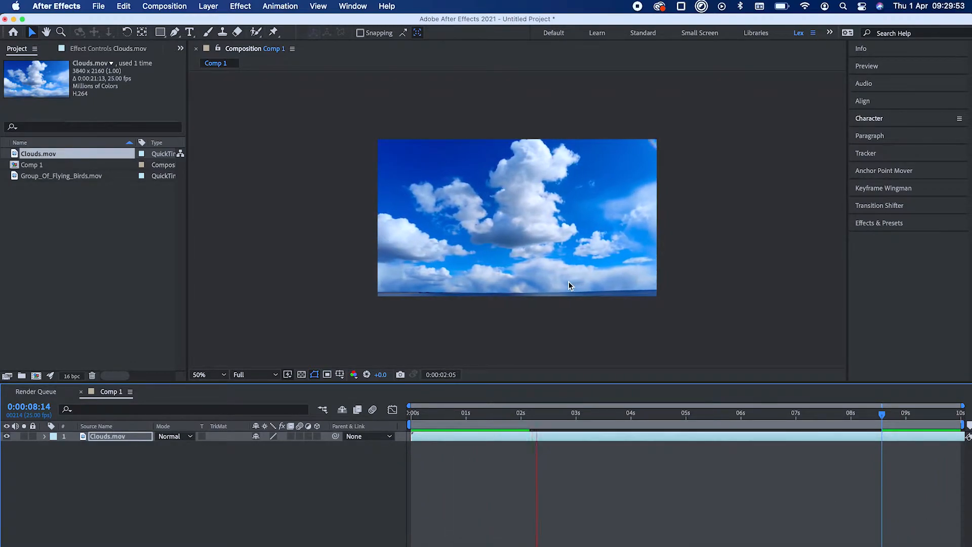
{"action": "key", "text": "space"}
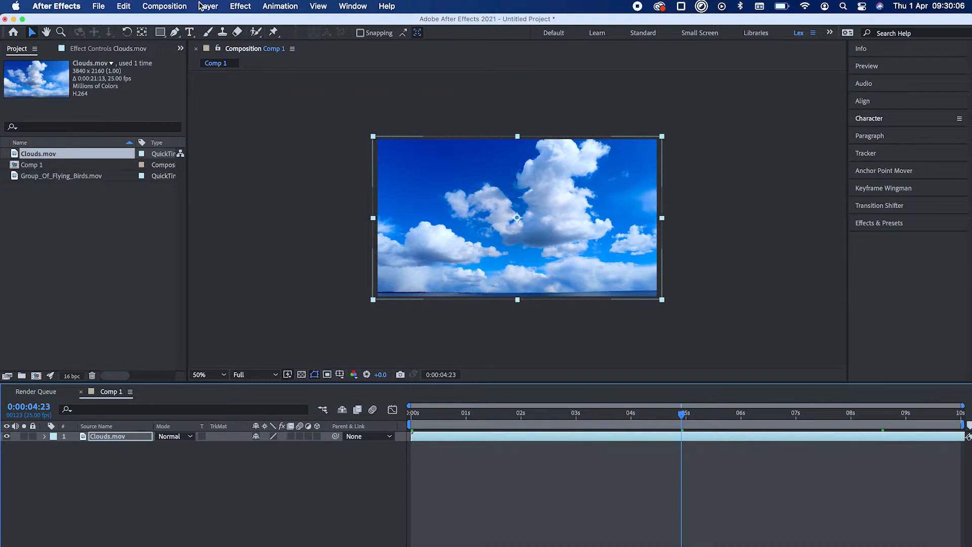
Add Group_Of_Flying_Birds.mov to Comp 1 and stack it above the Clouds.mov layer.
{"action": "left_click", "coordinate": [73, 176]}
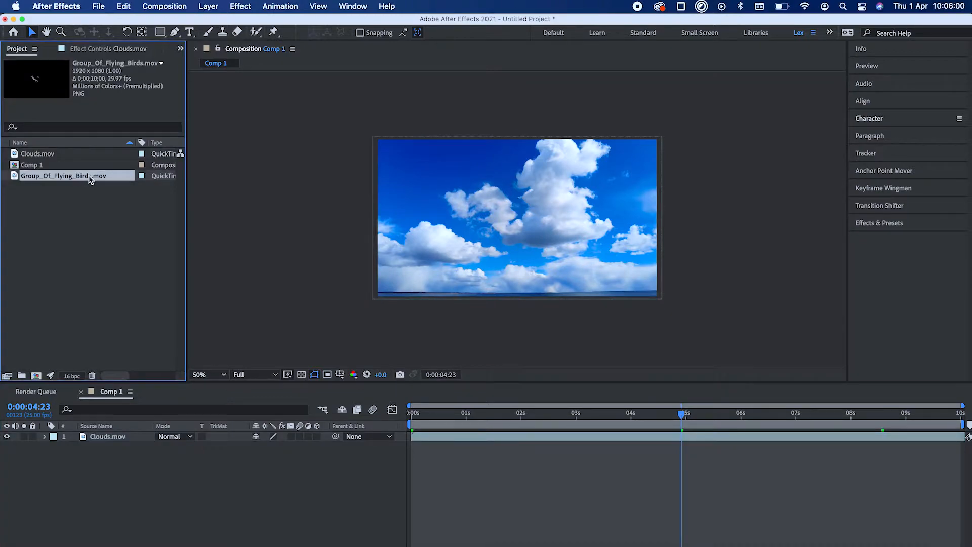
{"action": "left_click_drag", "start_coordinate": [89, 178], "coordinate": [122, 483]}
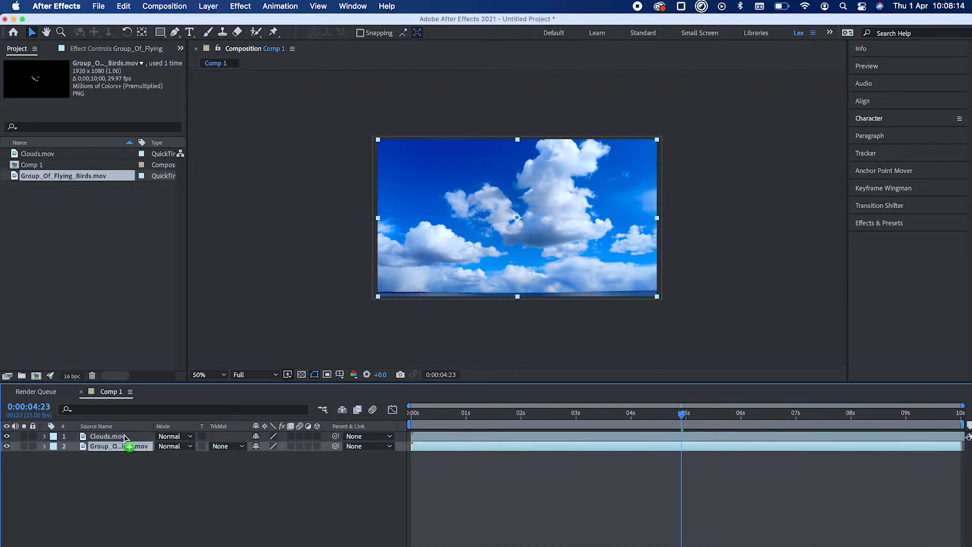
{"action": "left_click_drag", "start_coordinate": [125, 437], "coordinate": [127, 438]}
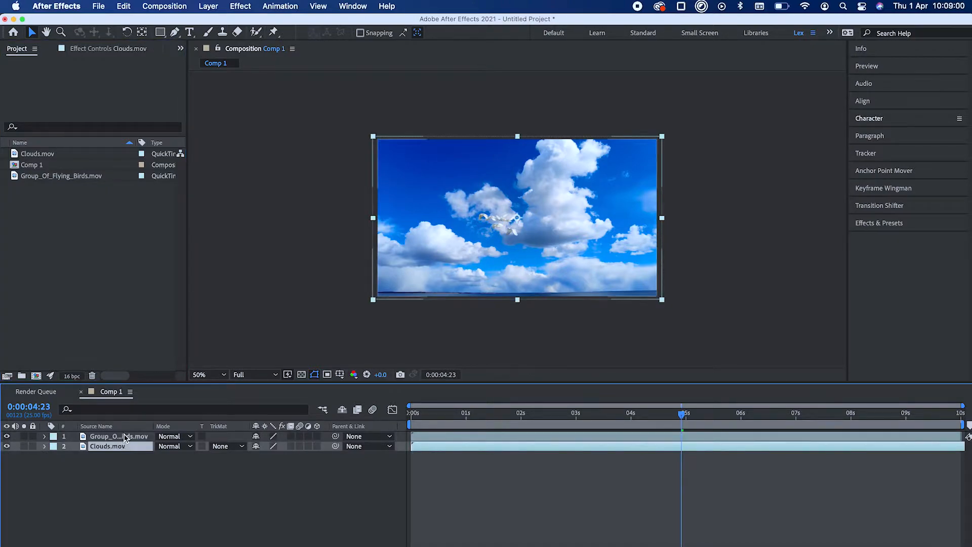
{"action": "left_click", "coordinate": [141, 437]}
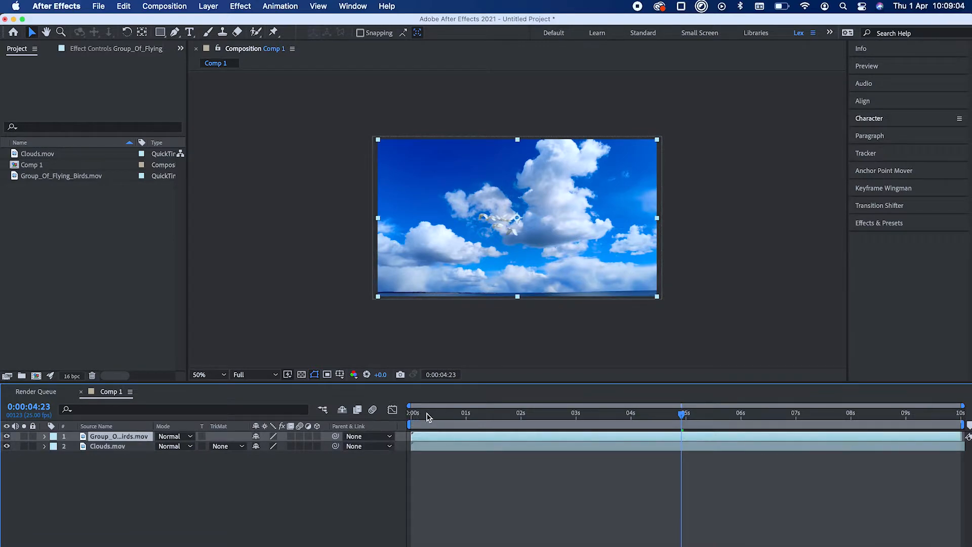
Play the composition from 0:00:00:00 to examine the birds flying over the clouds.
{"action": "left_click_drag", "start_coordinate": [428, 416], "coordinate": [469, 424]}
{"action": "left_click_drag", "start_coordinate": [399, 508], "coordinate": [350, 453]}
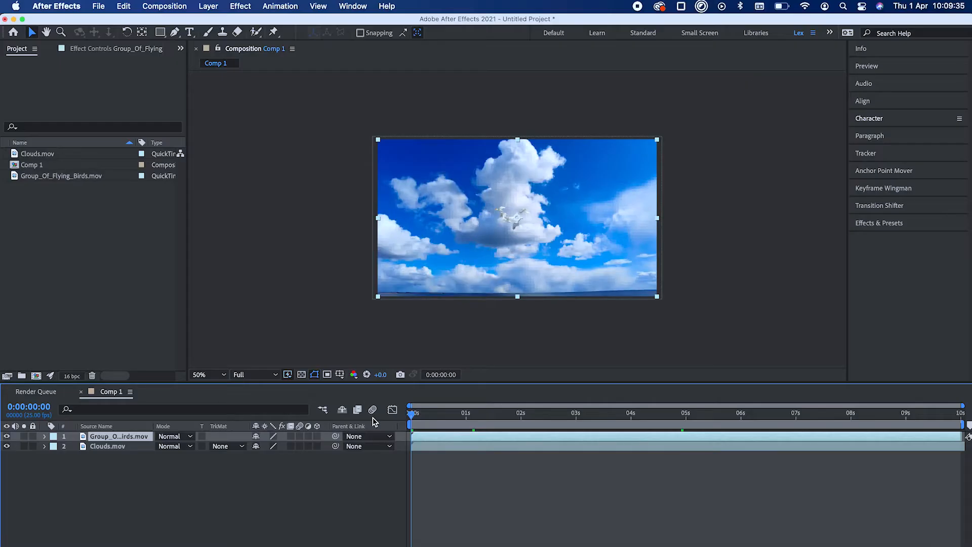
{"action": "key", "text": "space"}
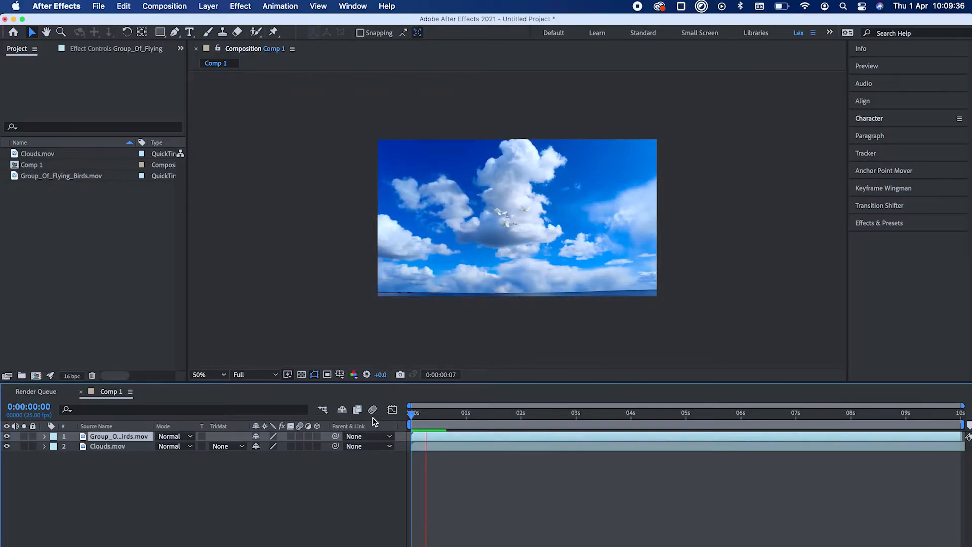
{"action": "key", "text": "space"}
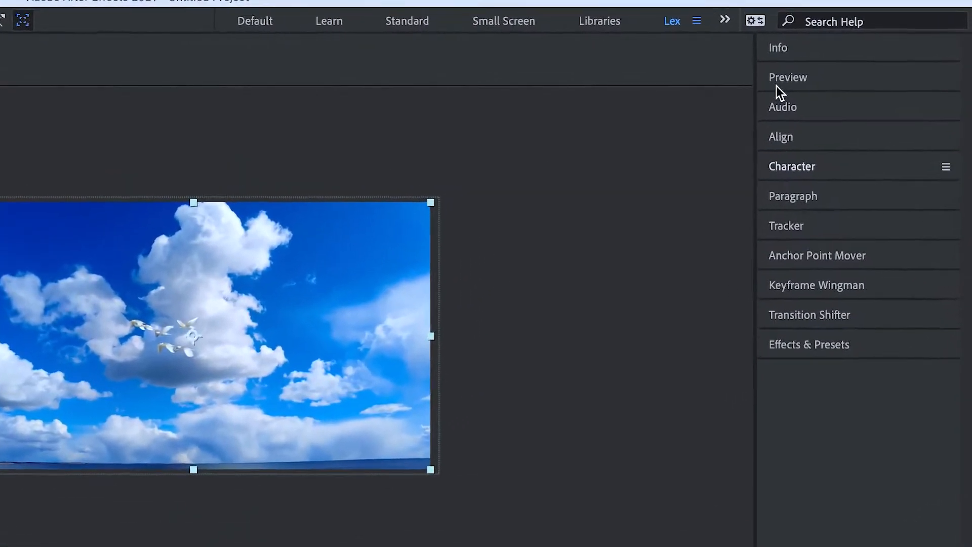
Set the preview playback resolution to Third and play the composition from its start.
{"action": "left_click", "coordinate": [867, 67]}
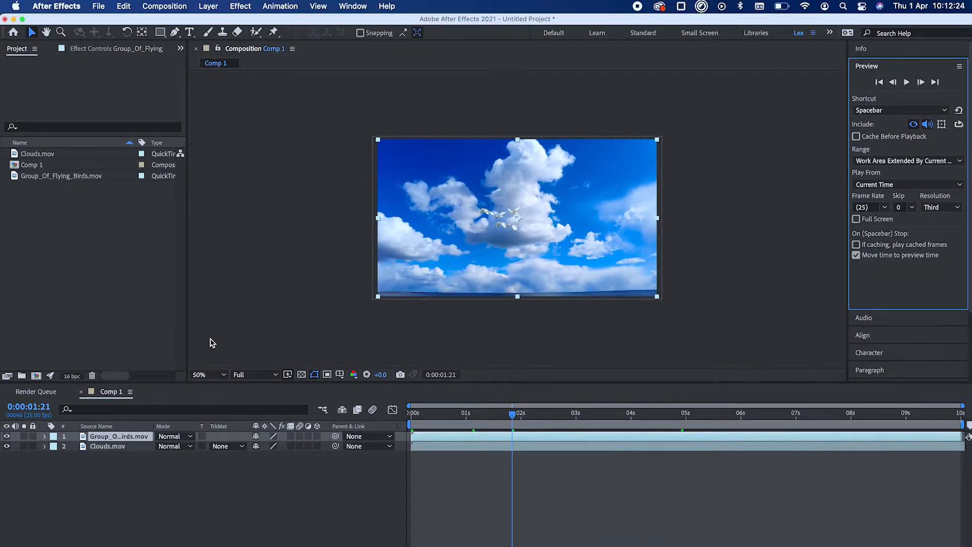
{"action": "left_click", "coordinate": [259, 377]}
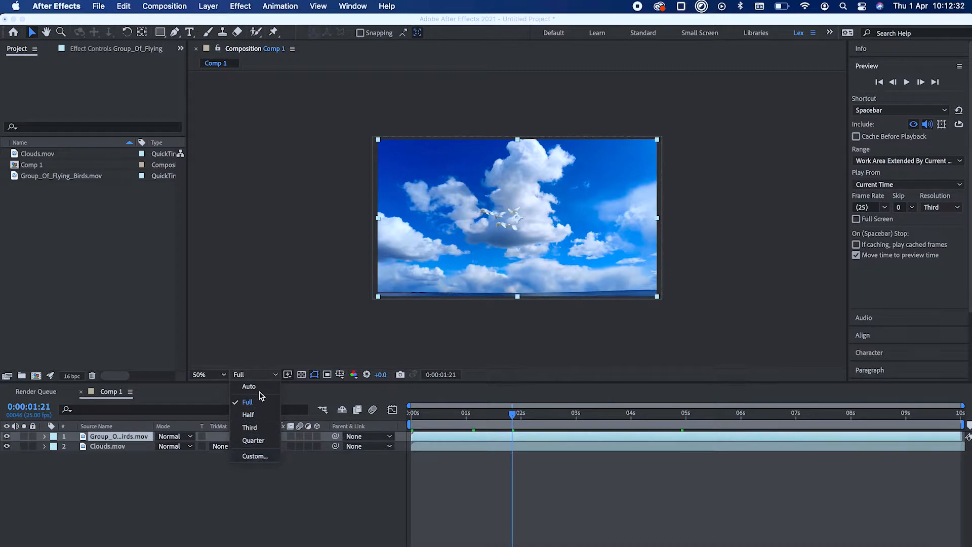
{"action": "left_click", "coordinate": [262, 428]}
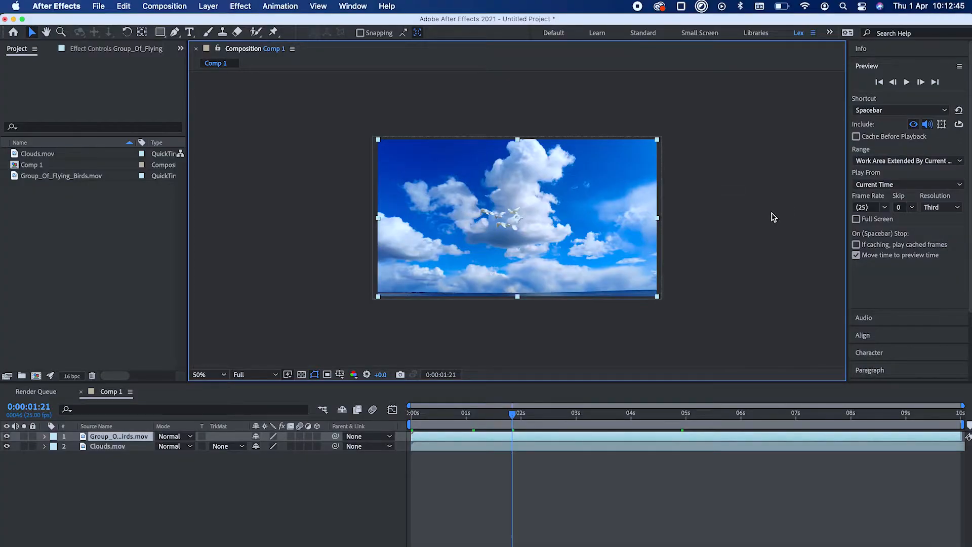
{"action": "left_click", "coordinate": [937, 208]}
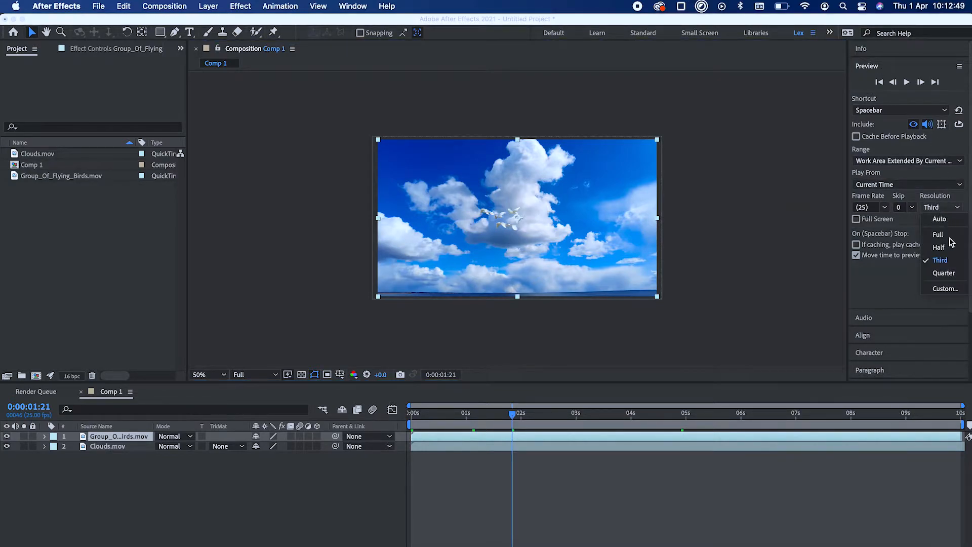
{"action": "left_click", "coordinate": [951, 262]}
{"action": "left_click_drag", "start_coordinate": [465, 417], "coordinate": [379, 417]}
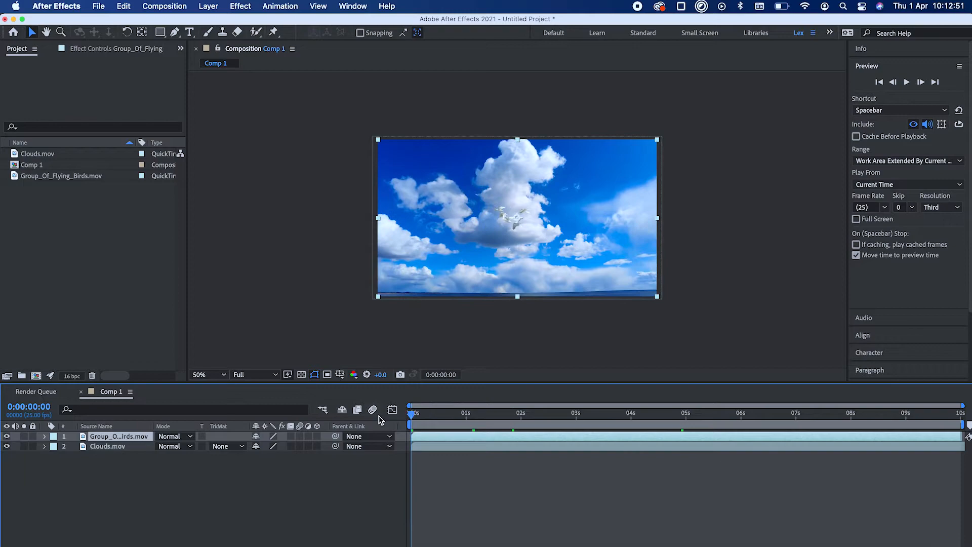
{"action": "key", "text": "space"}
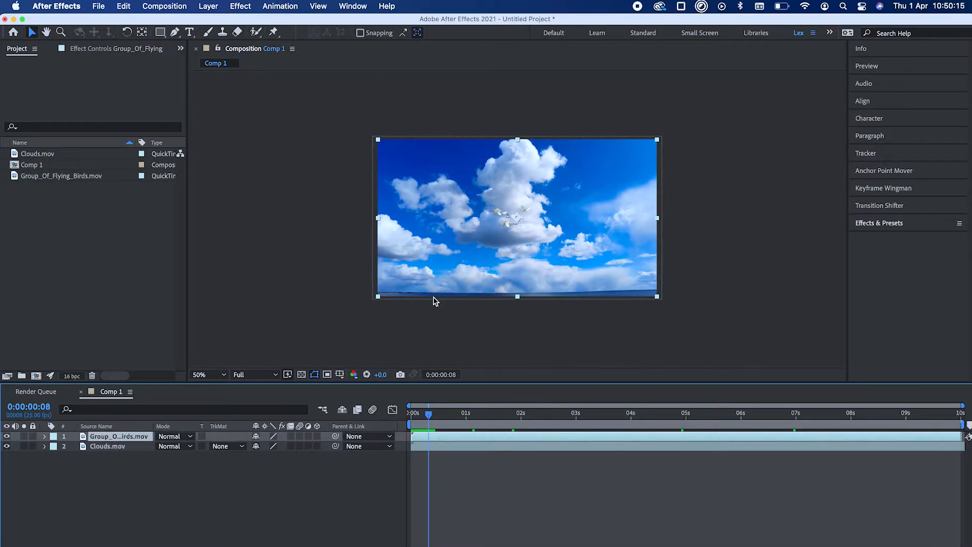
Scale the flying birds layer up to 242%.
{"action": "left_click", "coordinate": [562, 223]}
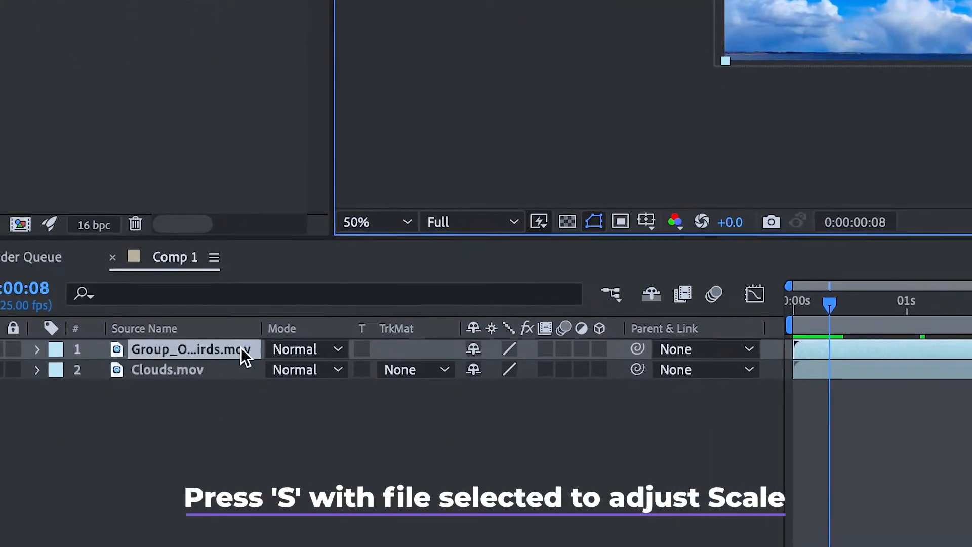
{"action": "key", "text": "s"}
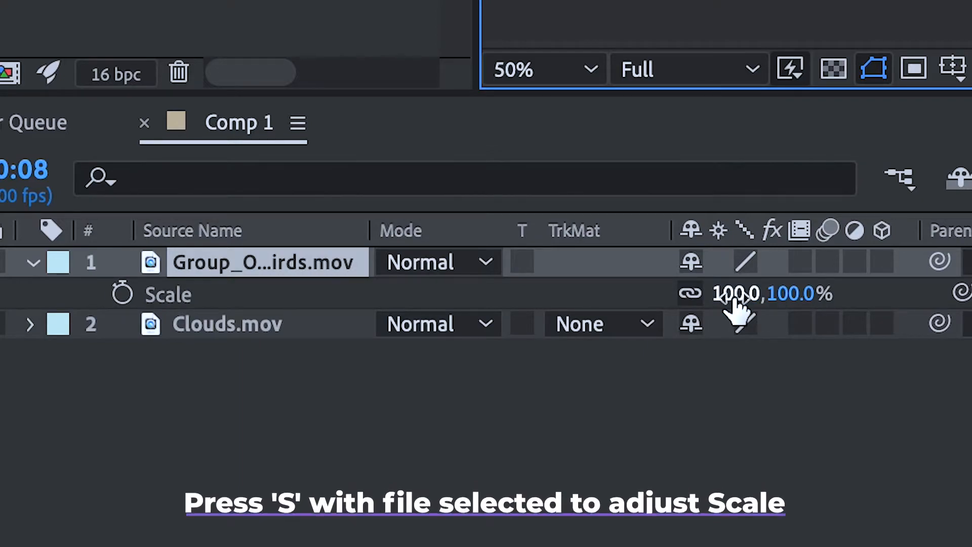
{"action": "left_click_drag", "start_coordinate": [737, 304], "coordinate": [350, 452]}
Move the flying birds layer to about 1095, 547 and show its Rotation property.
{"action": "key", "text": "p"}
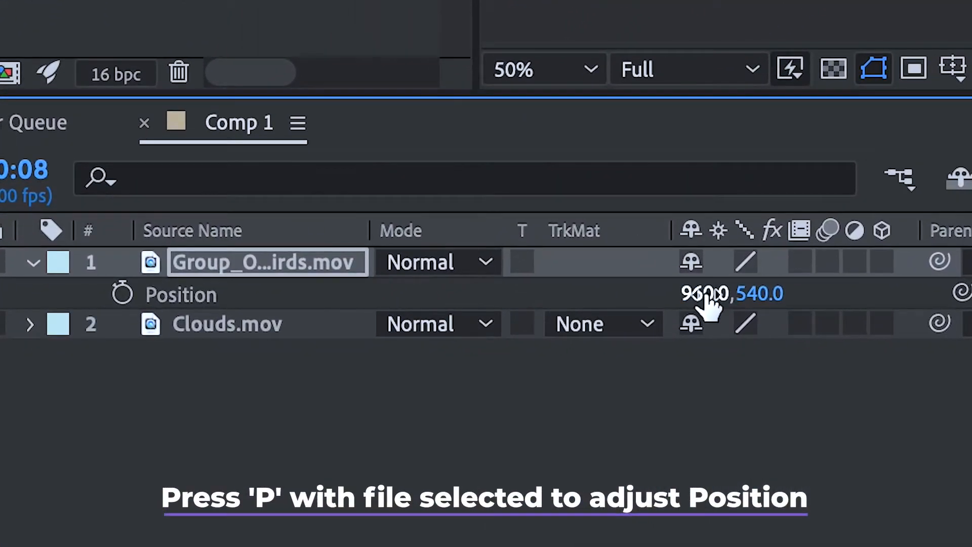
{"action": "left_click_drag", "start_coordinate": [459, 379], "coordinate": [516, 379]}
{"action": "left_click_drag", "start_coordinate": [799, 293], "coordinate": [762, 329]}
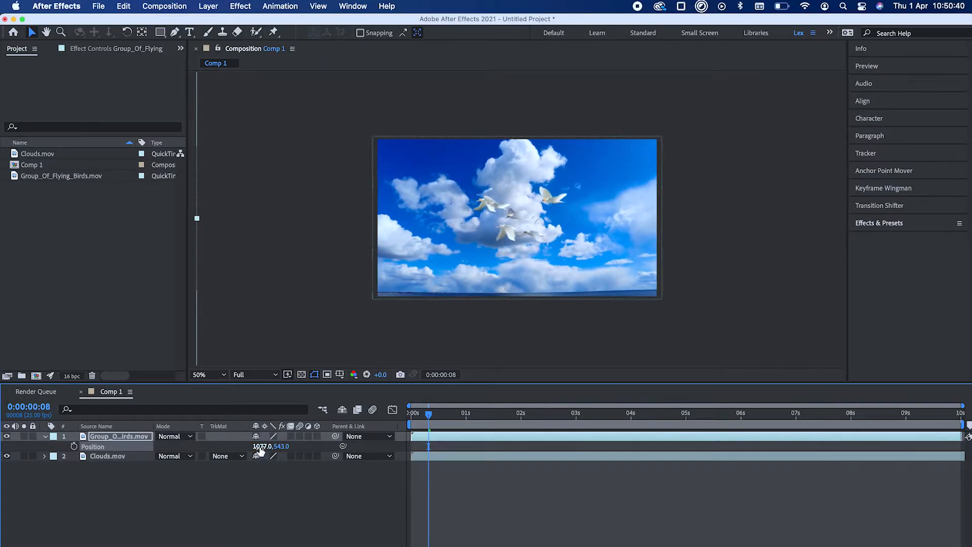
{"action": "left_click_drag", "start_coordinate": [261, 446], "coordinate": [252, 451]}
{"action": "left_click", "coordinate": [131, 438]}
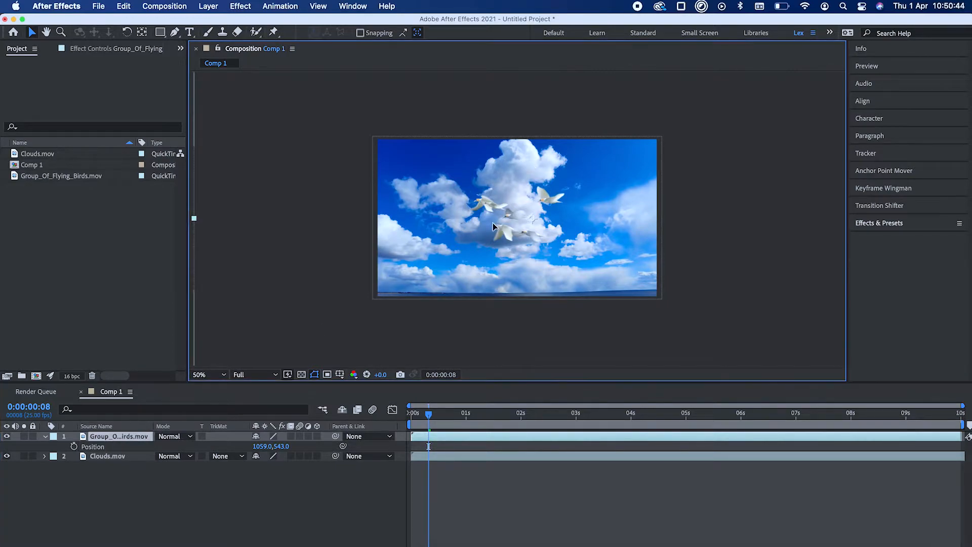
{"action": "mouse_move", "coordinate": [442, 223]}
{"action": "left_mouse_down"}
{"action": "mouse_move", "coordinate": [453, 260]}
{"action": "mouse_move", "coordinate": [509, 202]}
{"action": "mouse_move", "coordinate": [559, 236]}
{"action": "mouse_move", "coordinate": [453, 219]}
{"action": "left_mouse_up"}
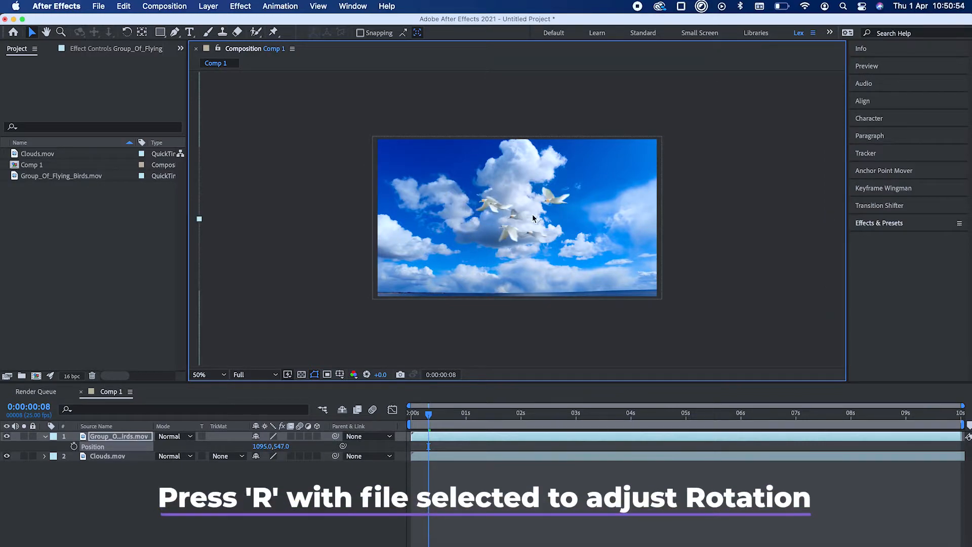
{"action": "key", "text": "r"}
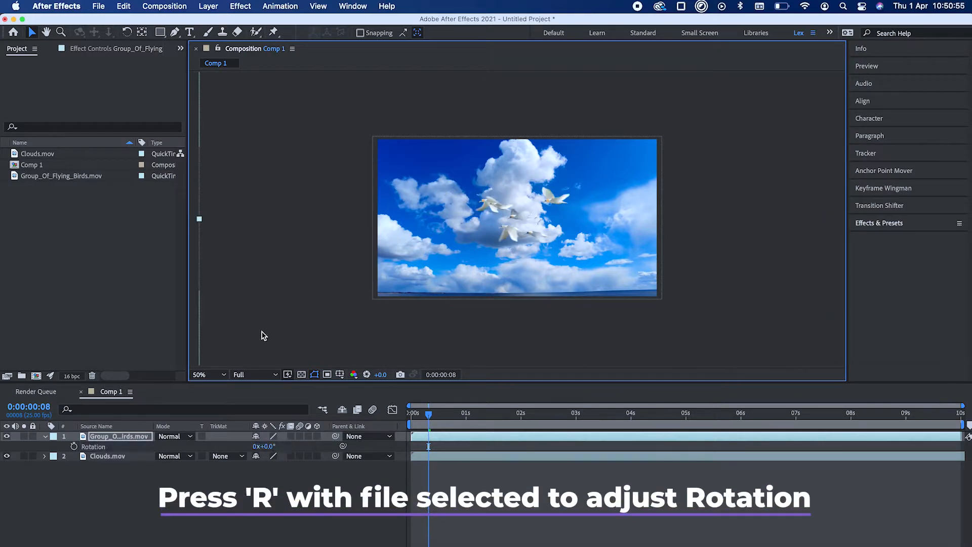
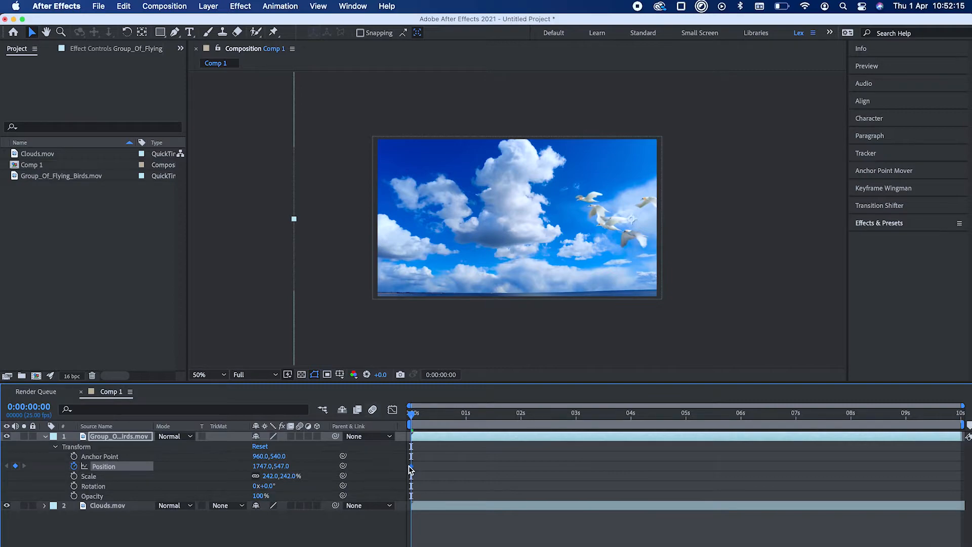
Keyframe the birds layer's Position at 0:00:09:24 with the flock moved horizontally to the left edge of the frame.
{"action": "left_click_drag", "start_coordinate": [413, 413], "coordinate": [960, 413]}
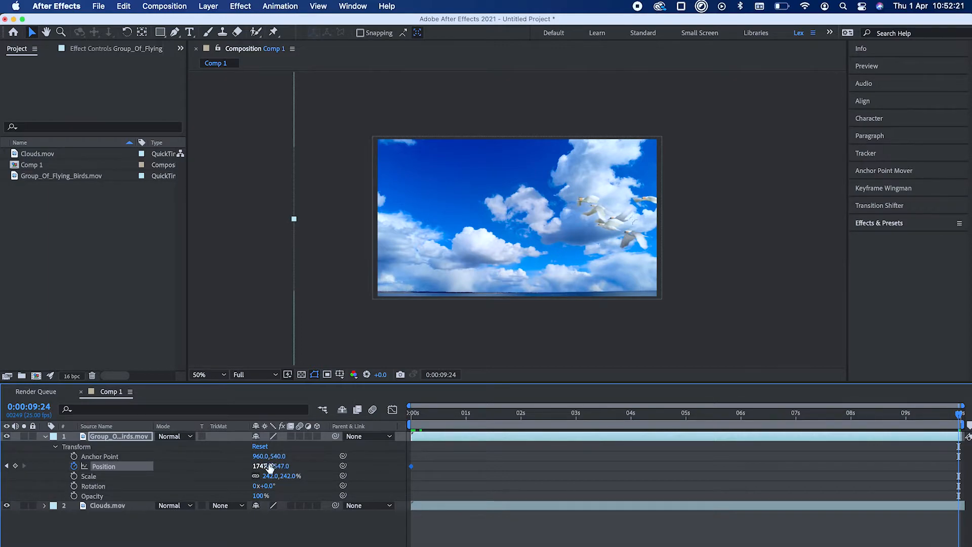
{"action": "left_click_drag", "start_coordinate": [270, 467], "coordinate": [84, 479]}
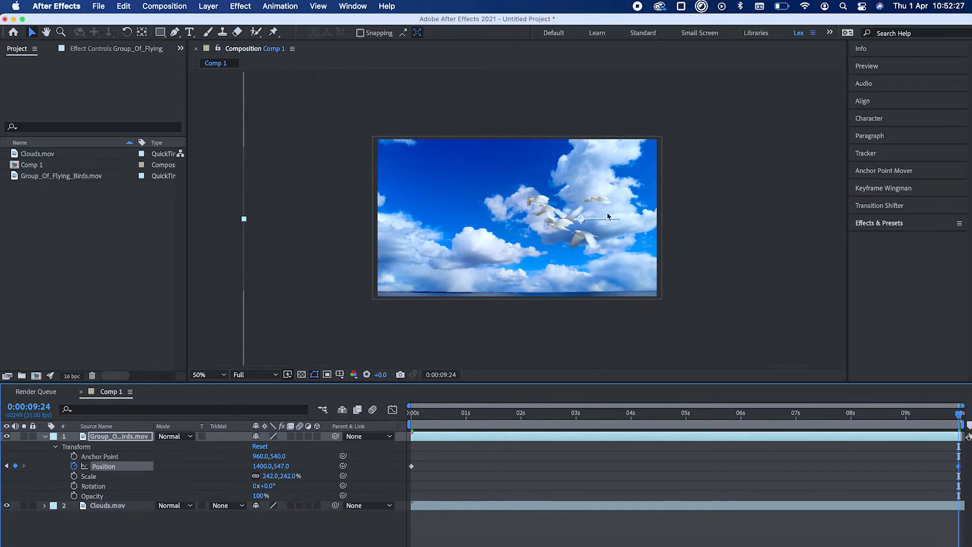
{"action": "left_click_drag", "start_coordinate": [608, 216], "coordinate": [488, 220]}
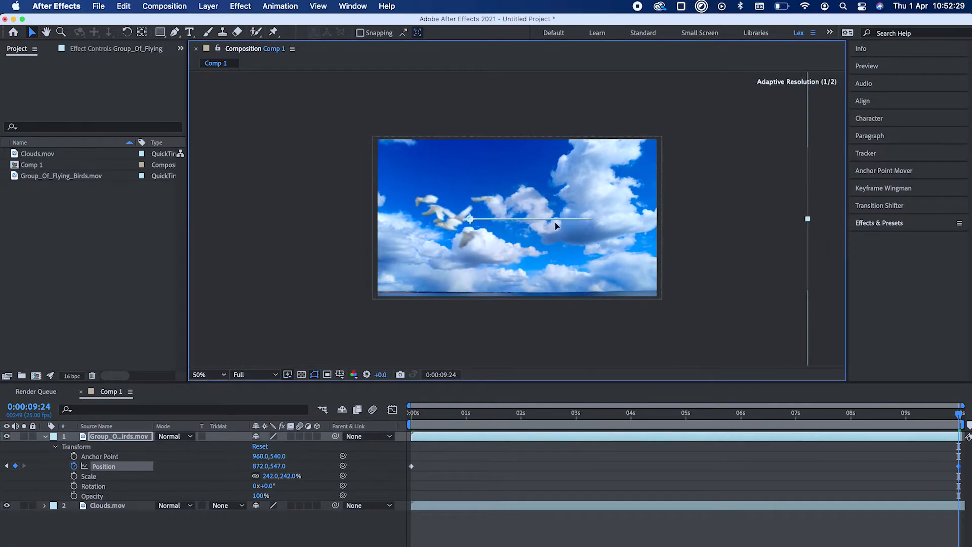
{"action": "left_click_drag", "start_coordinate": [556, 225], "coordinate": [423, 220]}
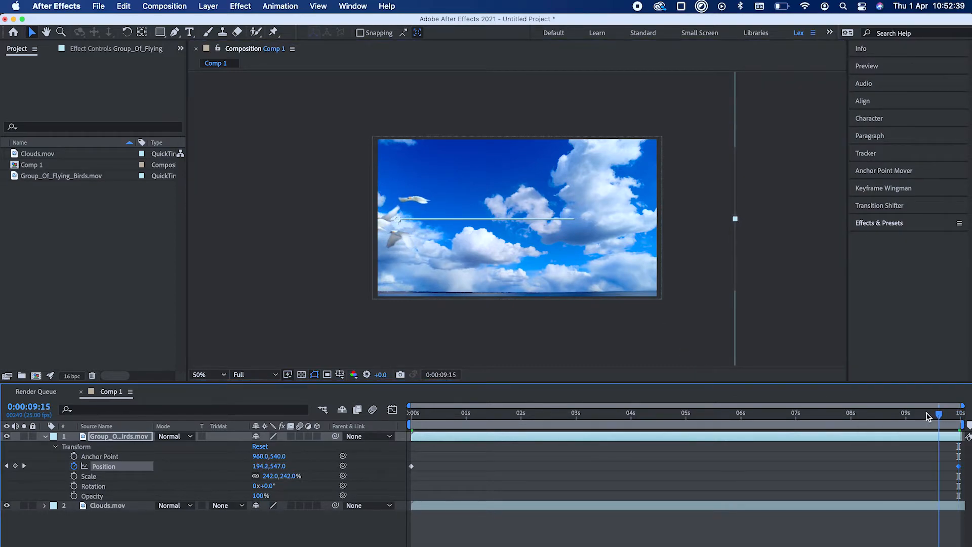
Play back the birds' position animation from the start of the composition.
{"action": "left_click_drag", "start_coordinate": [948, 417], "coordinate": [413, 414]}
{"action": "key", "text": "space"}
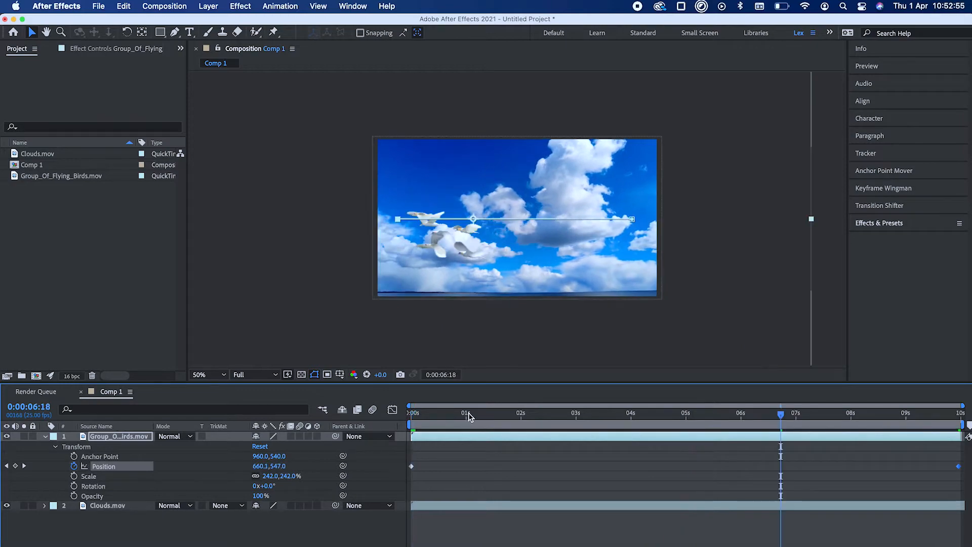
Keyframe the birds layer's Scale at 0:00:00:00 with a value of 322%.
{"action": "left_click", "coordinate": [469, 413]}
{"action": "left_click_drag", "start_coordinate": [469, 413], "coordinate": [366, 416]}
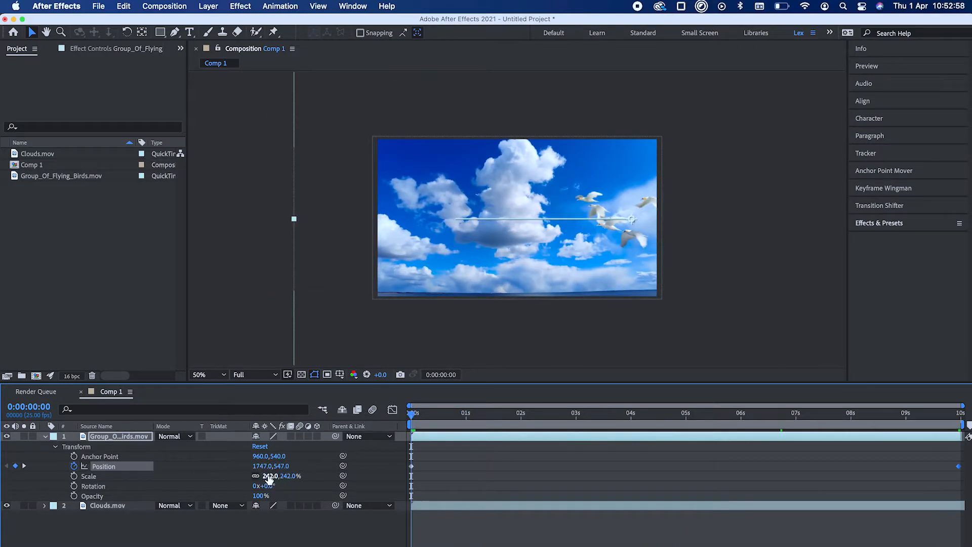
{"action": "left_click", "coordinate": [75, 477]}
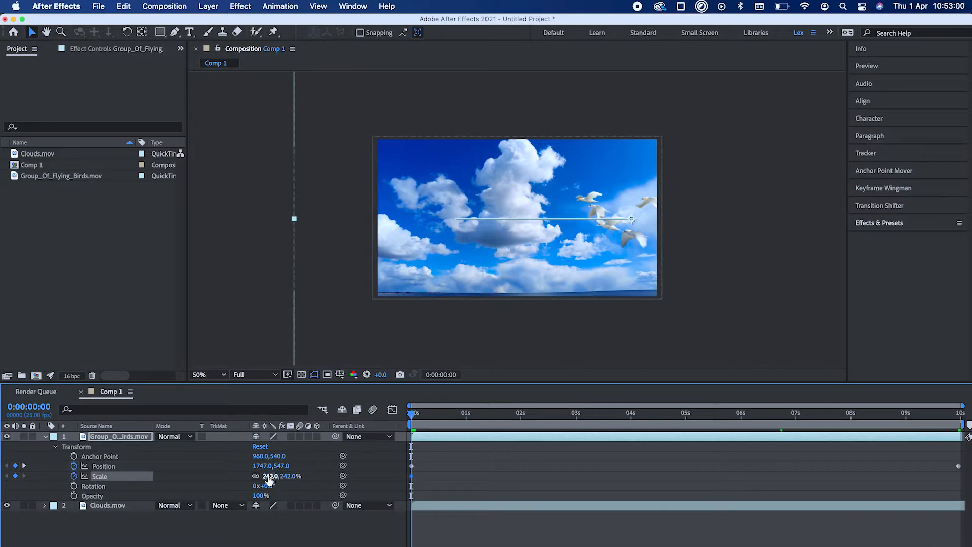
{"action": "left_click_drag", "start_coordinate": [271, 477], "coordinate": [313, 477]}
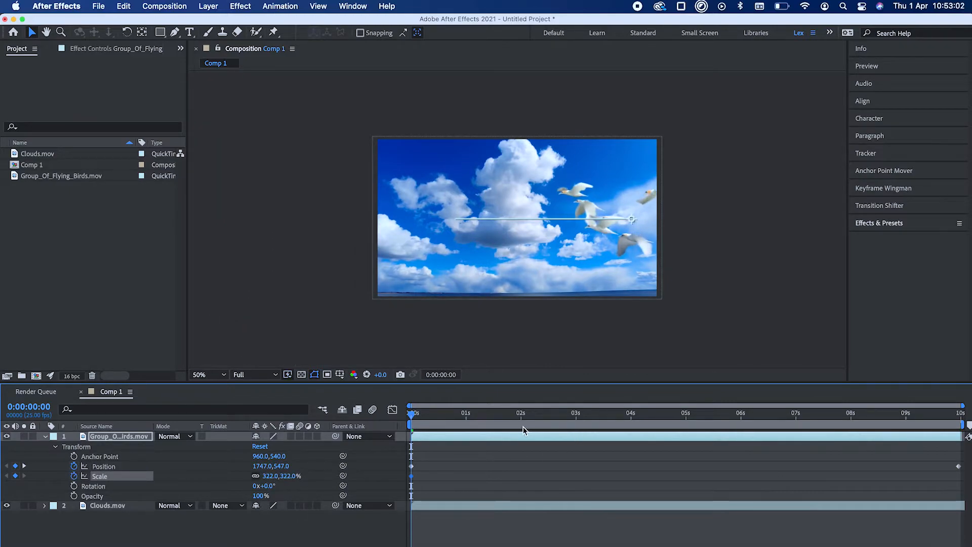
Keyframe a smaller Scale for the birds layer at 0:00:06:18 and preview the animation from the start.
{"action": "left_click", "coordinate": [781, 414]}
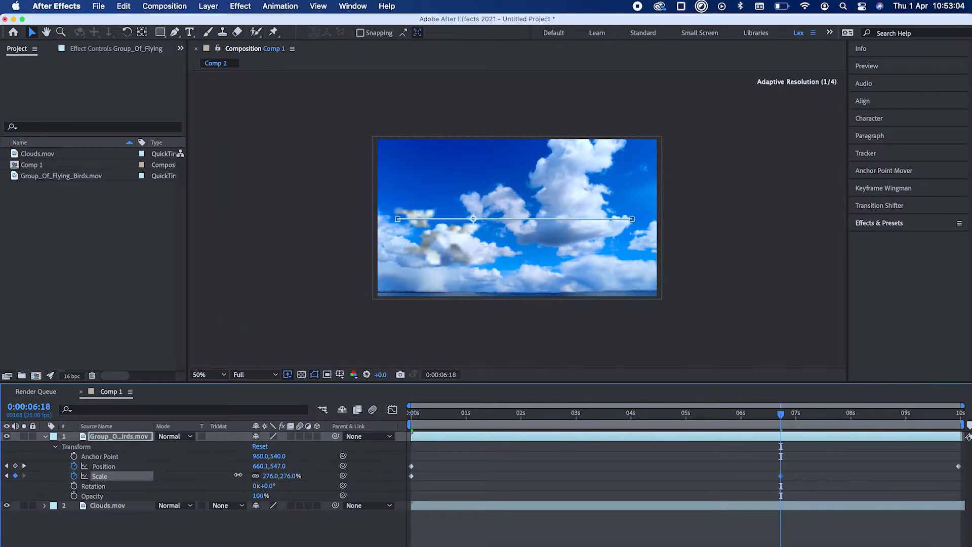
{"action": "left_click_drag", "start_coordinate": [238, 475], "coordinate": [724, 476]}
{"action": "key", "text": "Home"}
{"action": "key", "text": "space"}
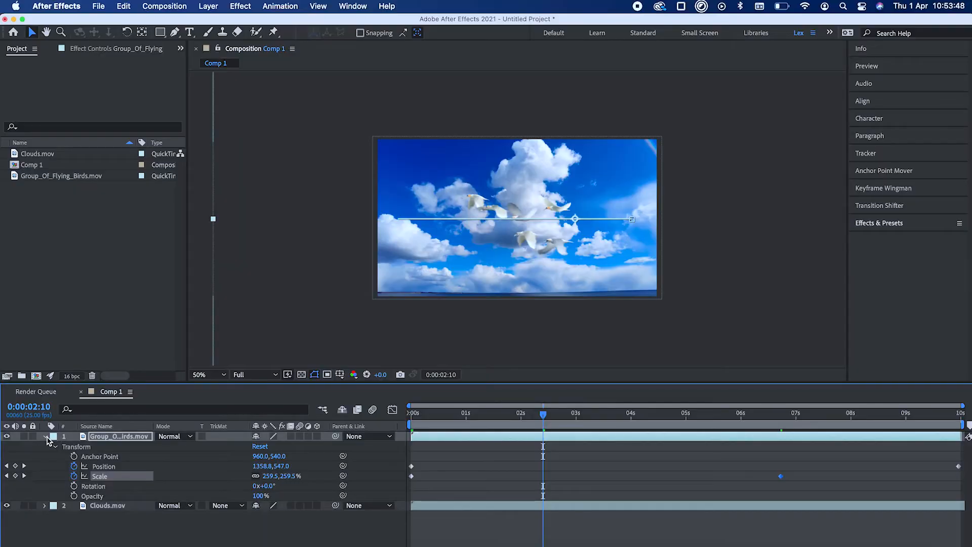
Collapse the birds layer's properties and place the layer above Clouds.mov in the layer stack.
{"action": "left_click", "coordinate": [46, 437]}
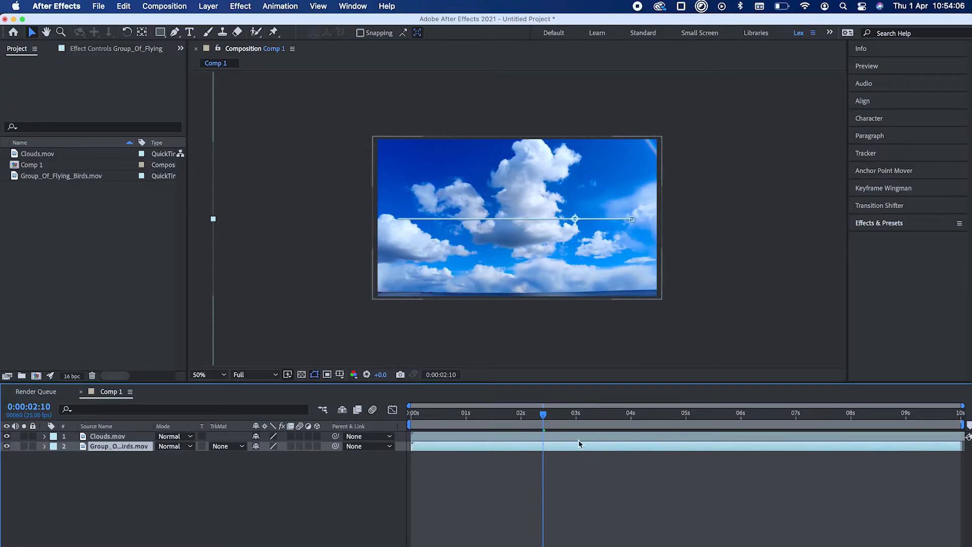
{"action": "left_click_drag", "start_coordinate": [133, 452], "coordinate": [137, 439]}
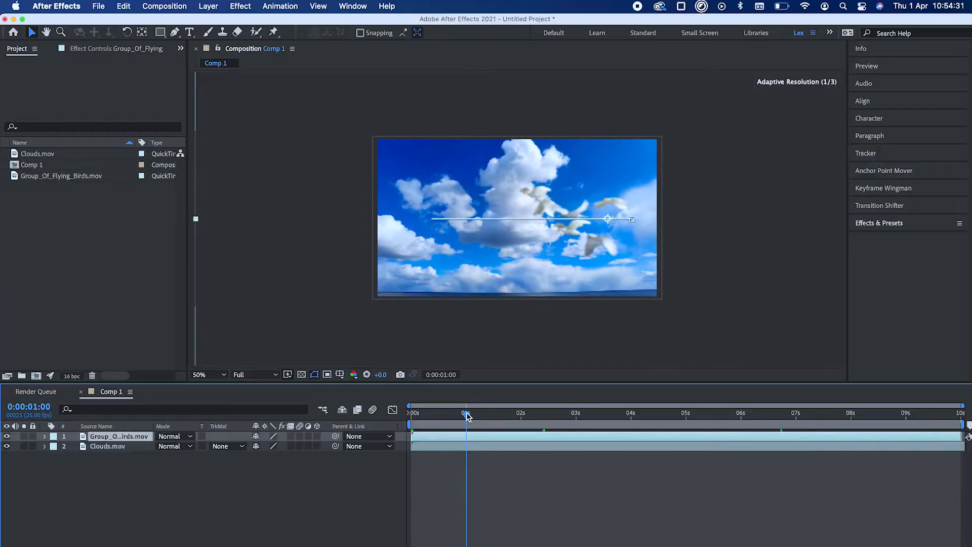
Try to split the birds layer at 0:00:01:01.
{"action": "left_click_drag", "start_coordinate": [467, 415], "coordinate": [469, 427]}
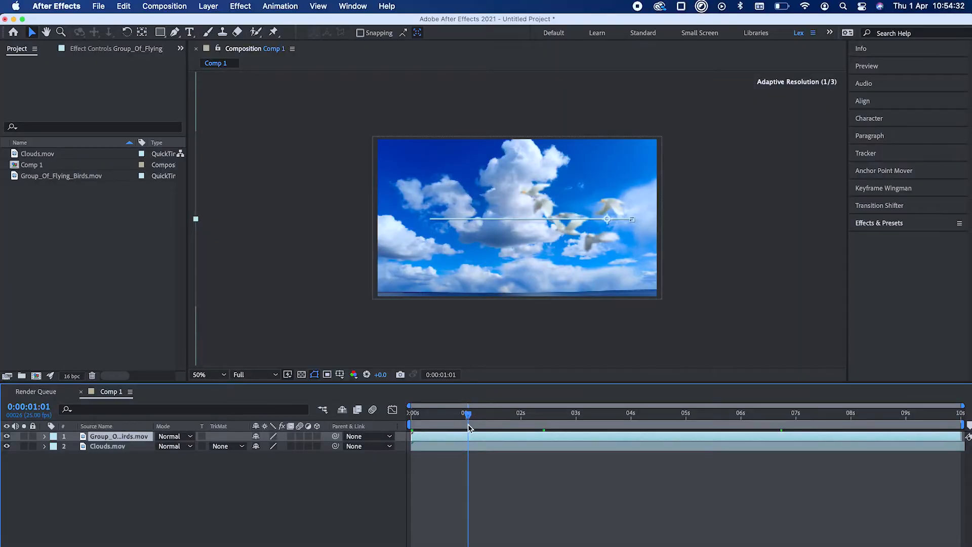
{"action": "key", "text": "super+shift+d"}
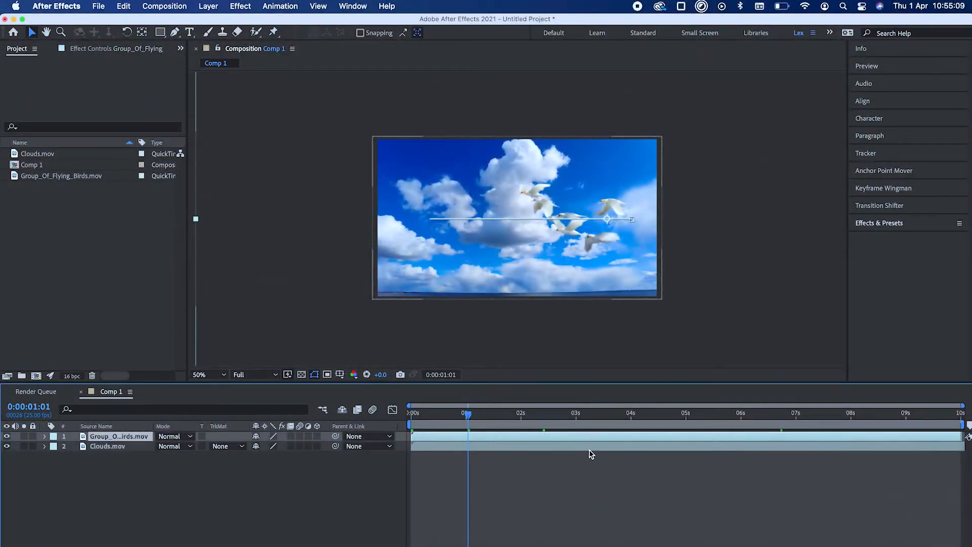
Split the birds layer at 0:00:03:10 and delete the segment after the cut.
{"action": "left_click_drag", "start_coordinate": [445, 414], "coordinate": [599, 434]}
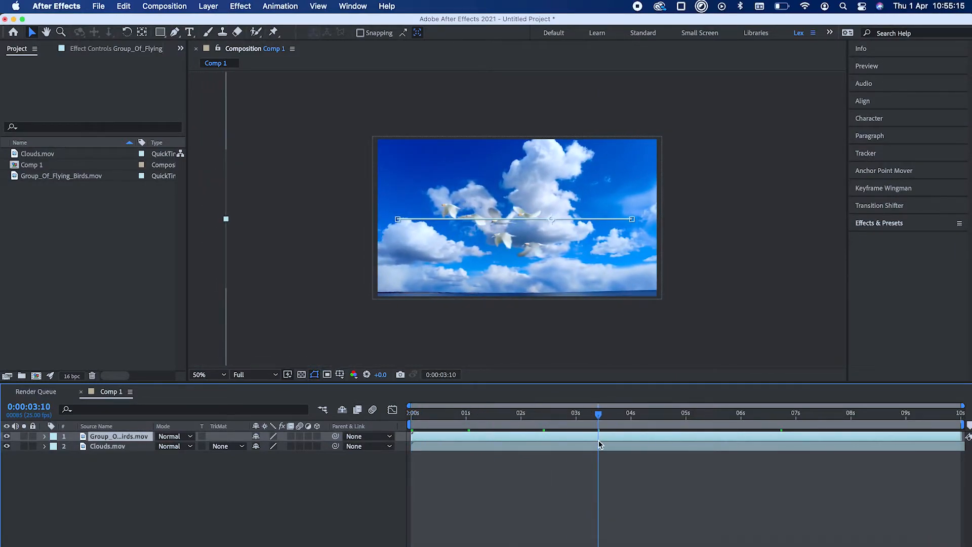
{"action": "key", "text": "super+shift+d"}
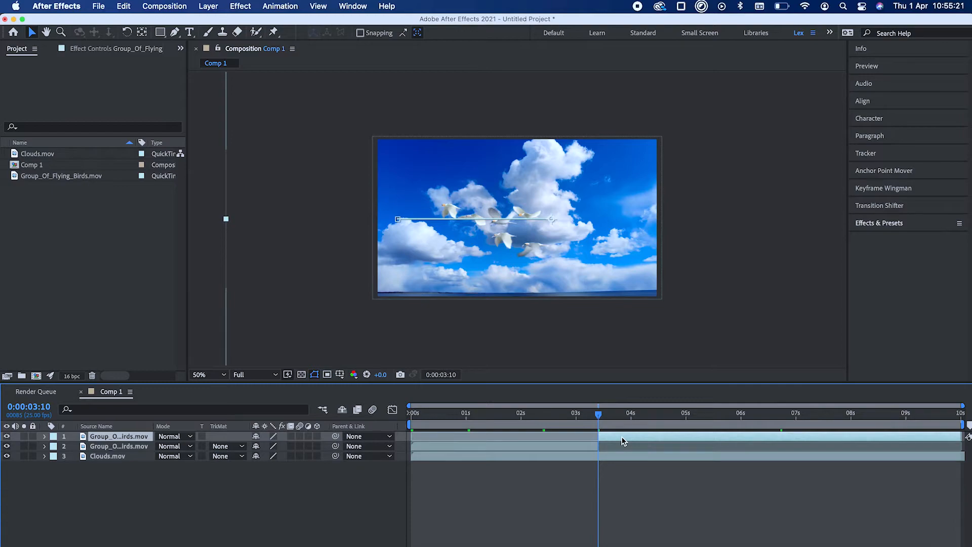
{"action": "key", "text": "Delete"}
Check the frames after the cut and extend the trimmed birds layer's end to just before 5 seconds.
{"action": "left_click", "coordinate": [601, 417]}
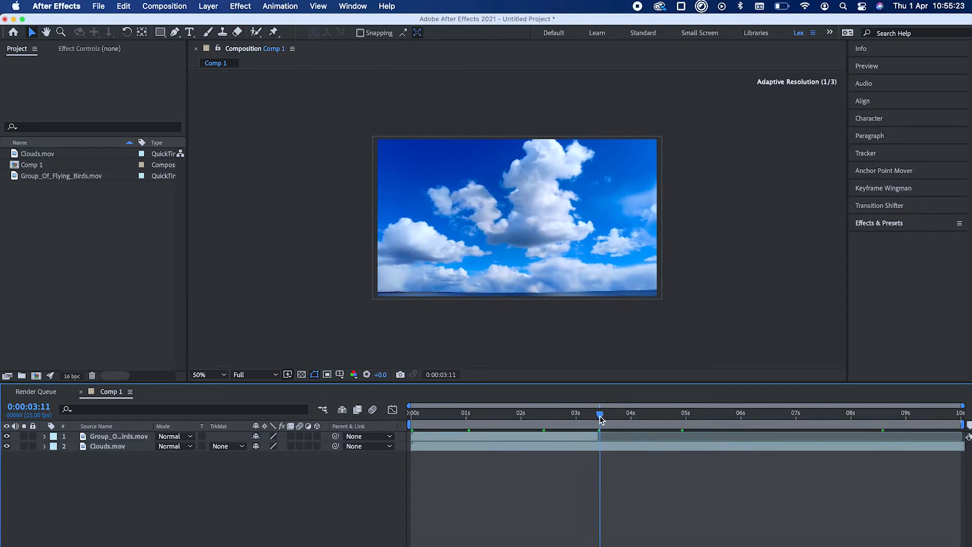
{"action": "left_click_drag", "start_coordinate": [603, 418], "coordinate": [626, 415]}
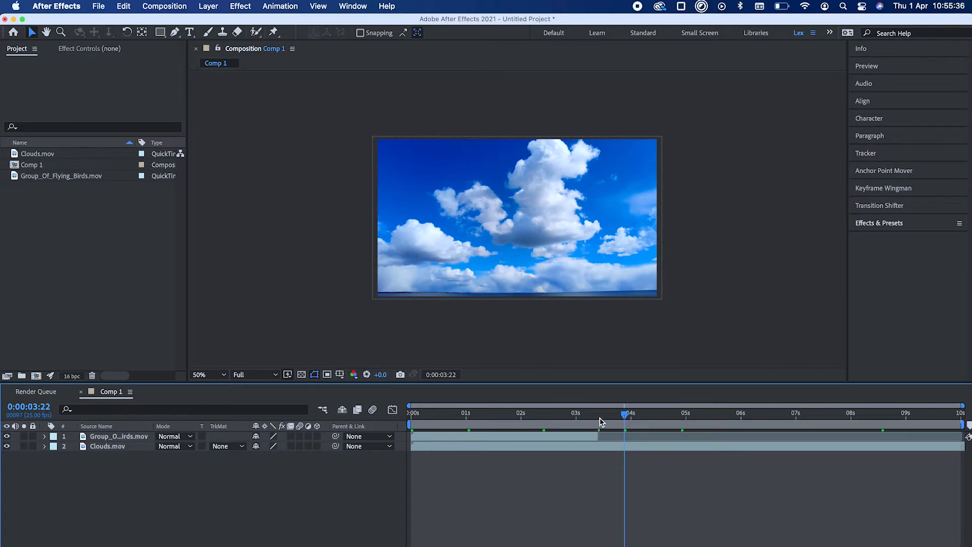
{"action": "left_click", "coordinate": [601, 421]}
{"action": "left_click_drag", "start_coordinate": [598, 437], "coordinate": [679, 438]}
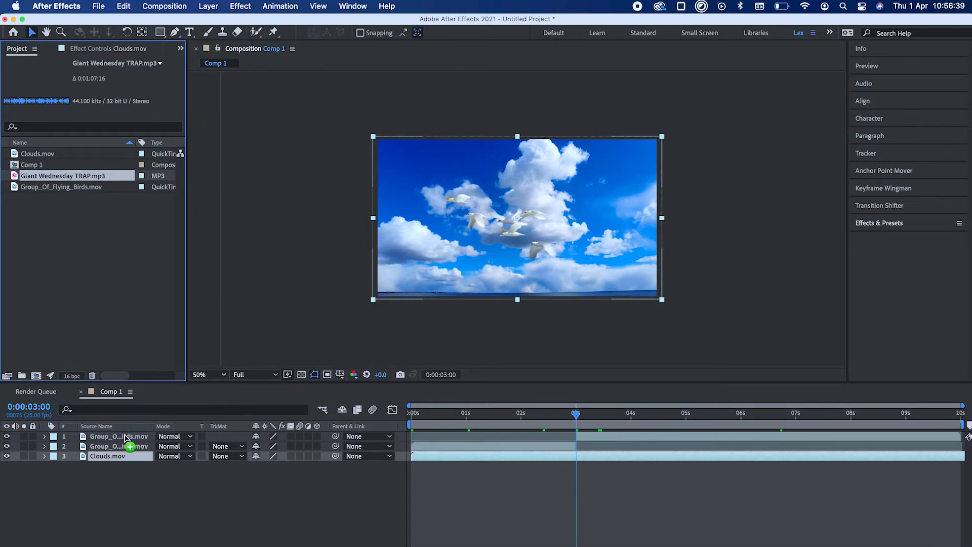
Add Giant Wednesday TRAP.mp3 to Comp 1 and move its layer to the top of the layer stack.
{"action": "left_click_drag", "start_coordinate": [126, 438], "coordinate": [128, 455]}
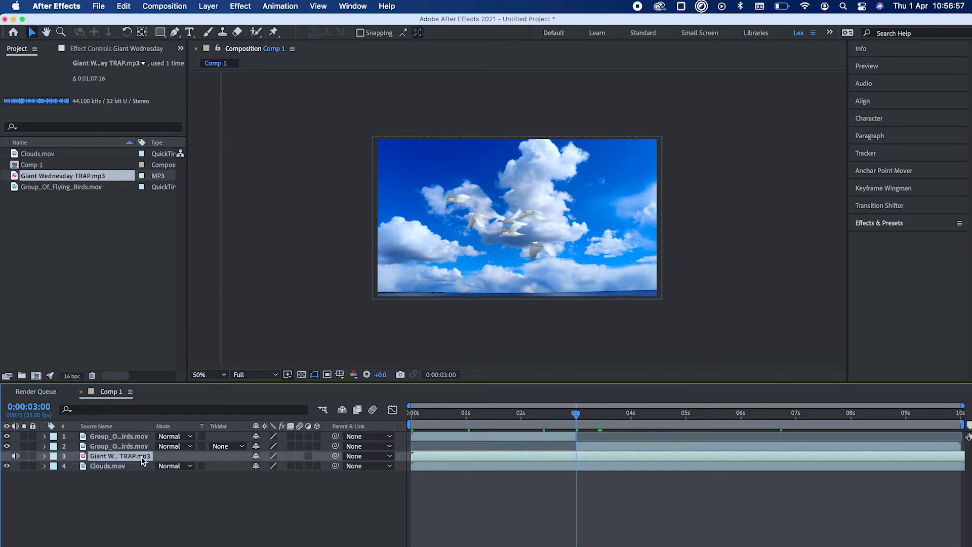
{"action": "left_click_drag", "start_coordinate": [139, 460], "coordinate": [140, 449]}
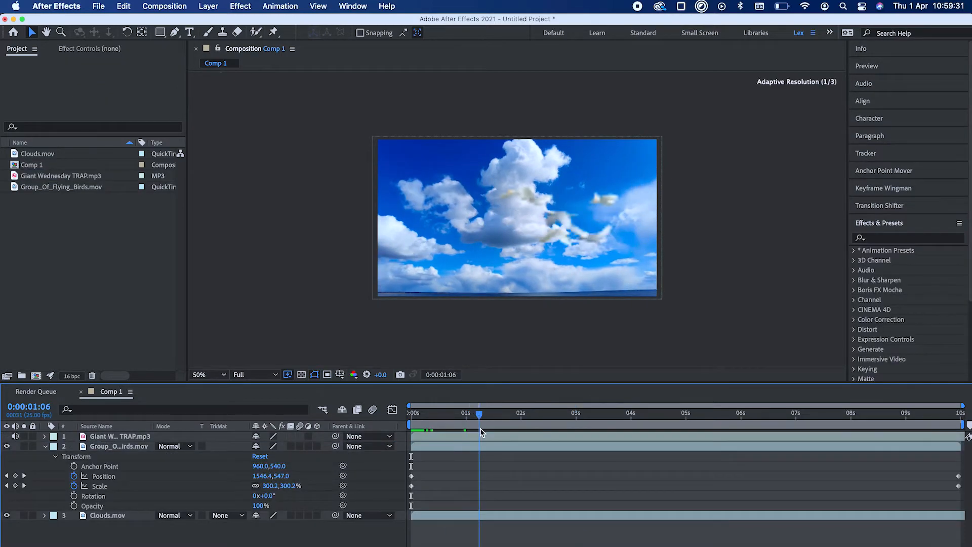
Split the birds layer at 0:00:01:06 and shift the second segment to begin at 0:00:02:24.
{"action": "key", "text": "super+shift+d"}
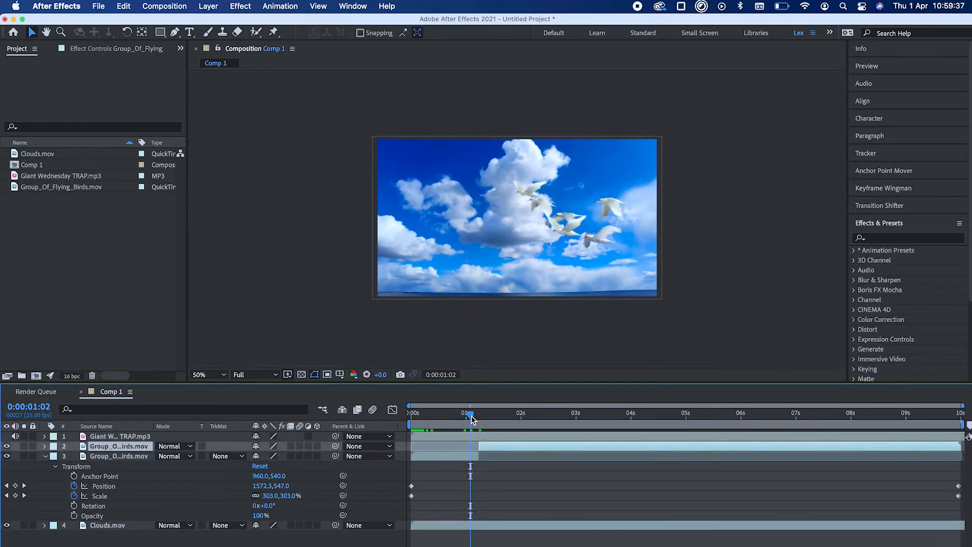
{"action": "left_click_drag", "start_coordinate": [466, 431], "coordinate": [571, 431]}
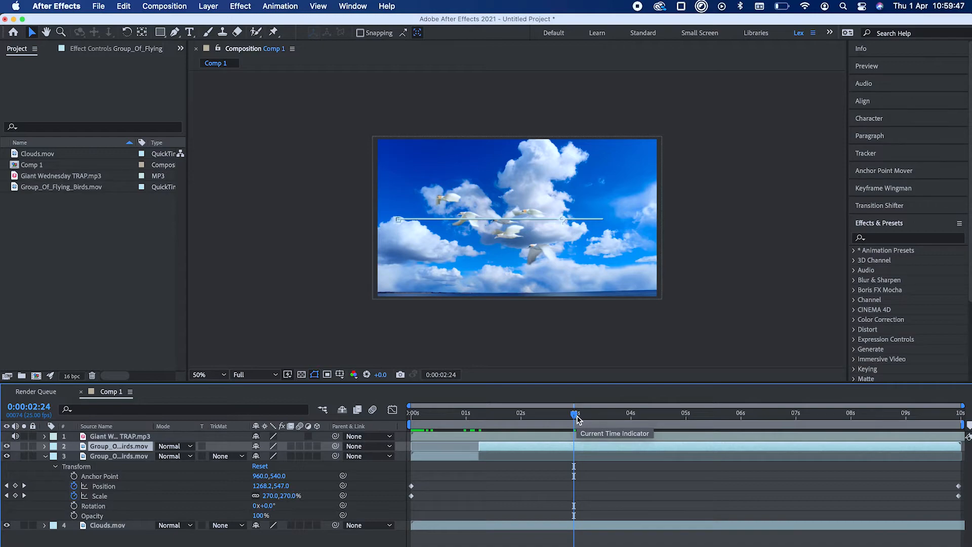
{"action": "key", "text": "bracketleft"}
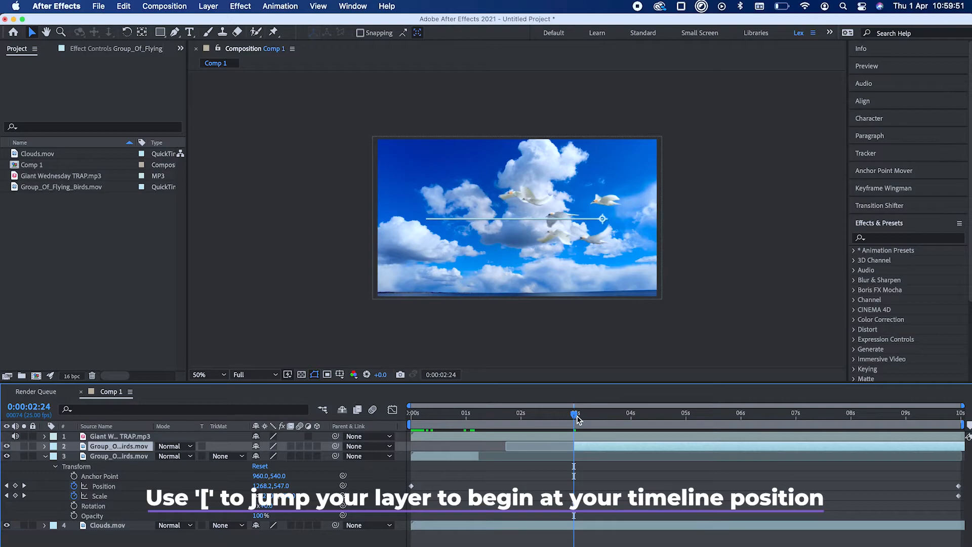
Align the upper birds segment's end to just before 5 seconds, and slide the layer back to the composition's start.
{"action": "left_click_drag", "start_coordinate": [577, 418], "coordinate": [676, 420]}
{"action": "key", "text": "bracketright"}
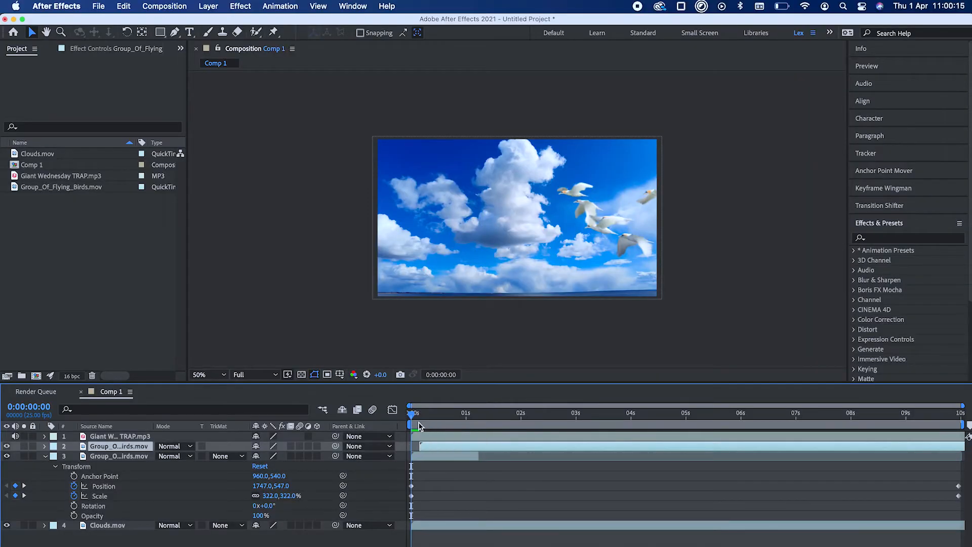
{"action": "left_click_drag", "start_coordinate": [434, 447], "coordinate": [426, 446]}
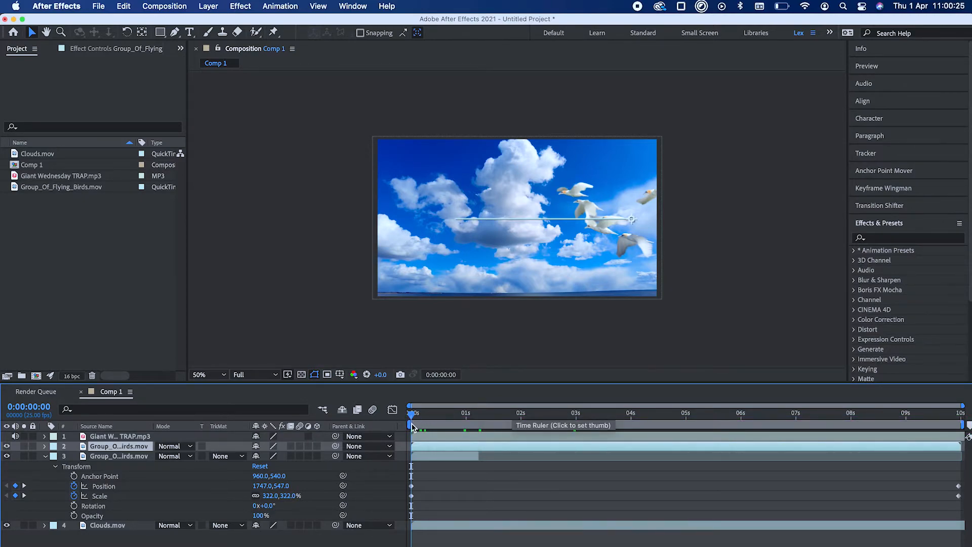
Set the work area to run from 0:00:01:06 to 0:00:07:09.
{"action": "left_click_drag", "start_coordinate": [411, 423], "coordinate": [480, 416]}
{"action": "key", "text": "super+z"}
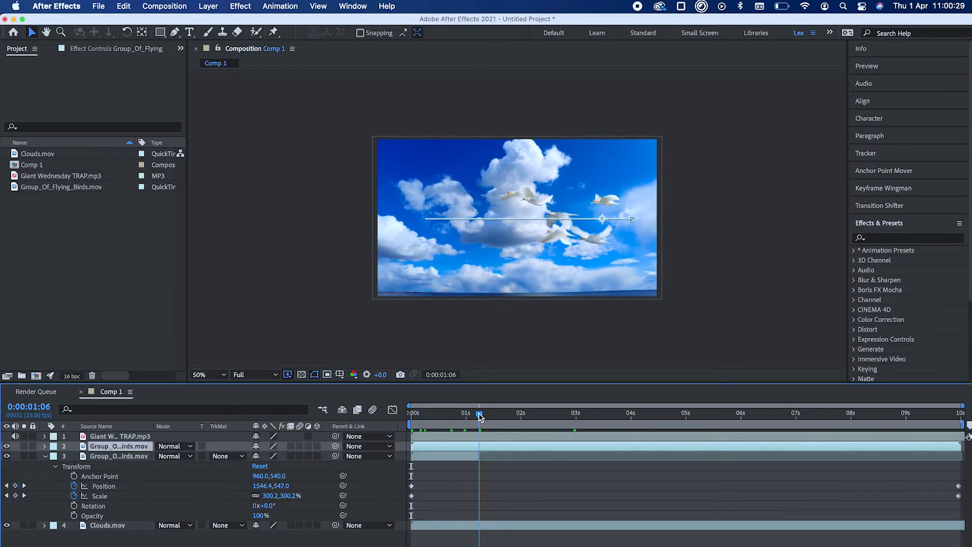
{"action": "left_click_drag", "start_coordinate": [484, 417], "coordinate": [815, 415]}
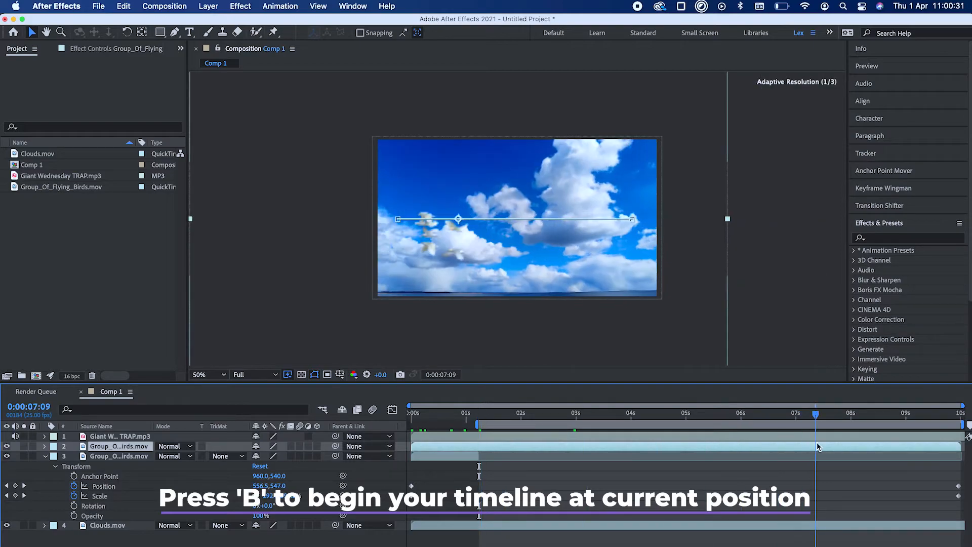
{"action": "key", "text": "n"}
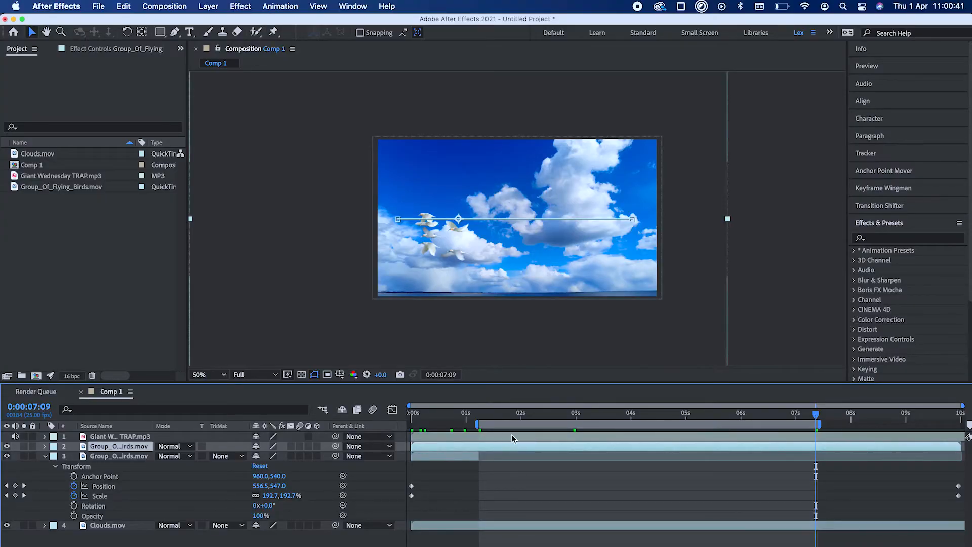
Extend both ends of the work area back to cover the full composition.
{"action": "left_click", "coordinate": [545, 416]}
{"action": "left_click_drag", "start_coordinate": [545, 416], "coordinate": [412, 425]}
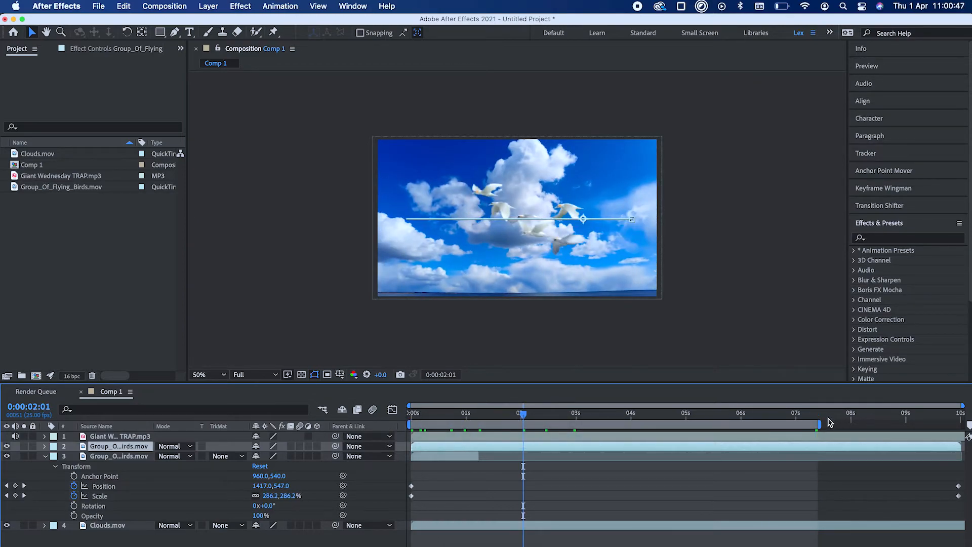
{"action": "left_click_drag", "start_coordinate": [821, 424], "coordinate": [963, 424]}
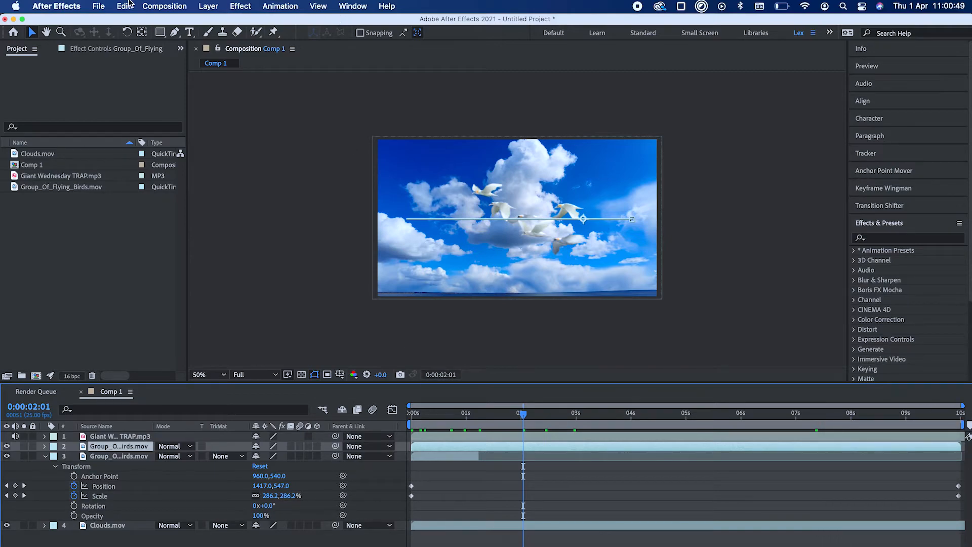
Add Comp 1 to the render queue and confirm its output module as QuickTime with RGB + Alpha channels.
{"action": "left_click", "coordinate": [90, 5]}
{"action": "mouse_move", "coordinate": [152, 202]}
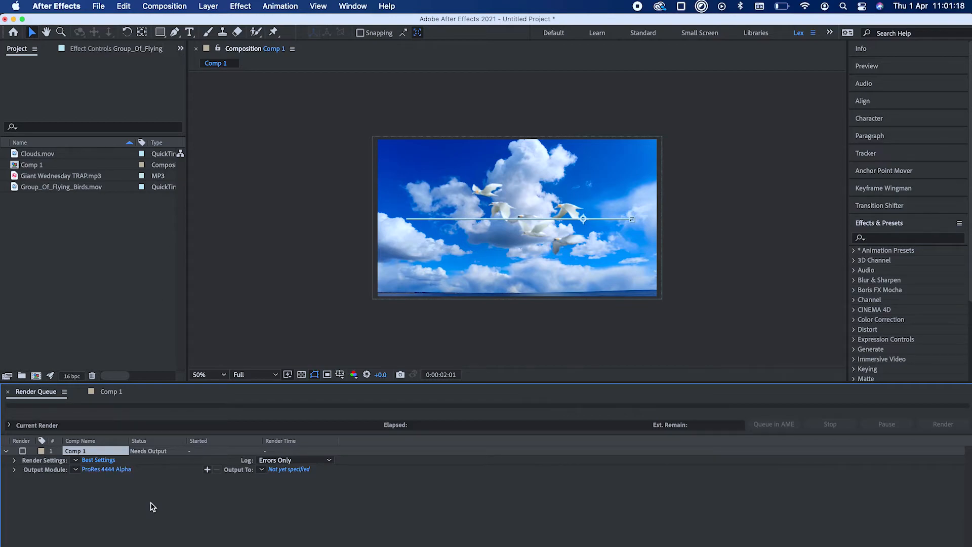
{"action": "left_click", "coordinate": [127, 471]}
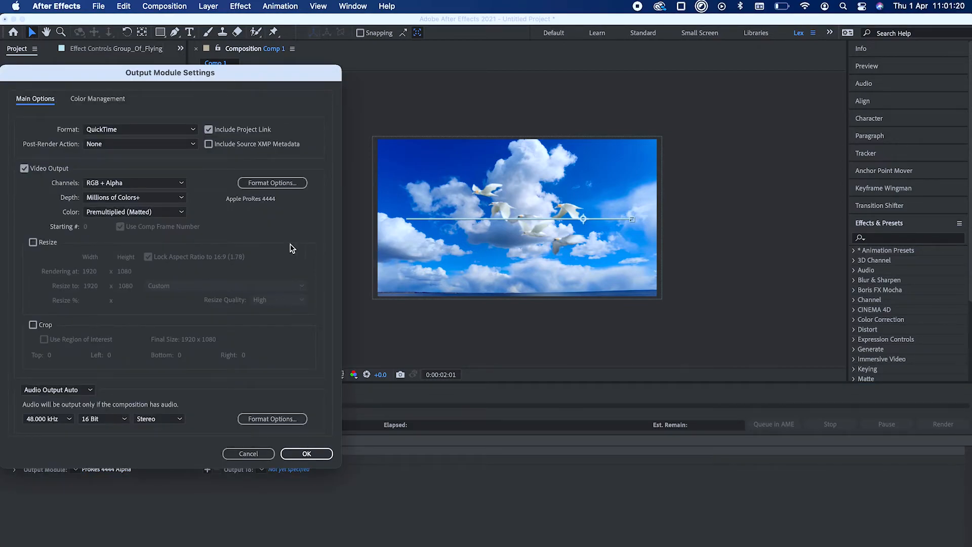
{"action": "left_click", "coordinate": [113, 185]}
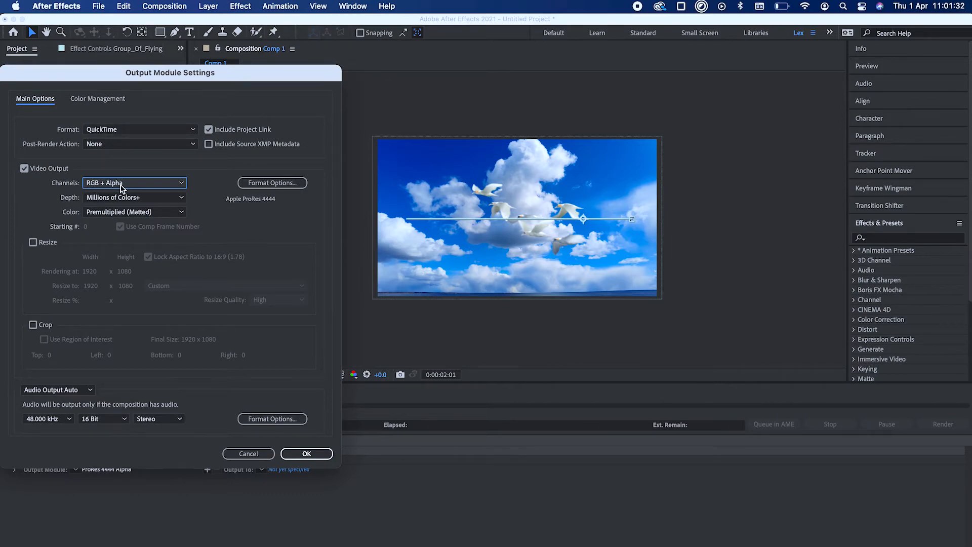
{"action": "left_click", "coordinate": [295, 455]}
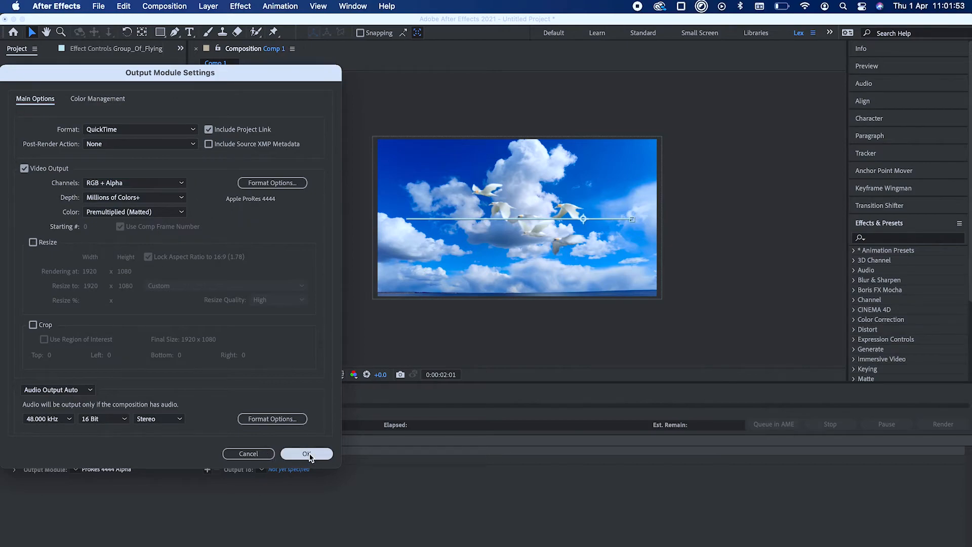
{"action": "left_click", "coordinate": [214, 510]}
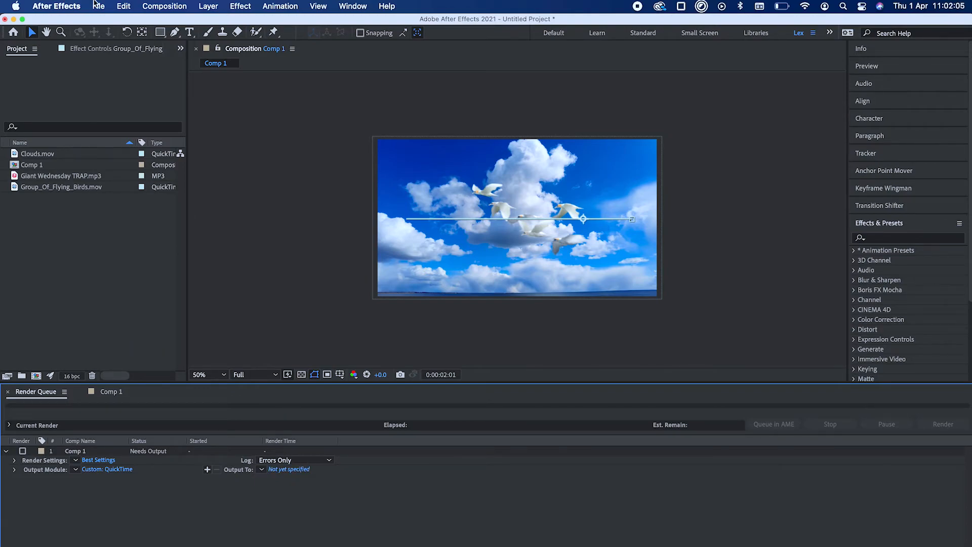
Send Comp 1 to the Adobe Media Encoder queue.
{"action": "left_click", "coordinate": [96, 5]}
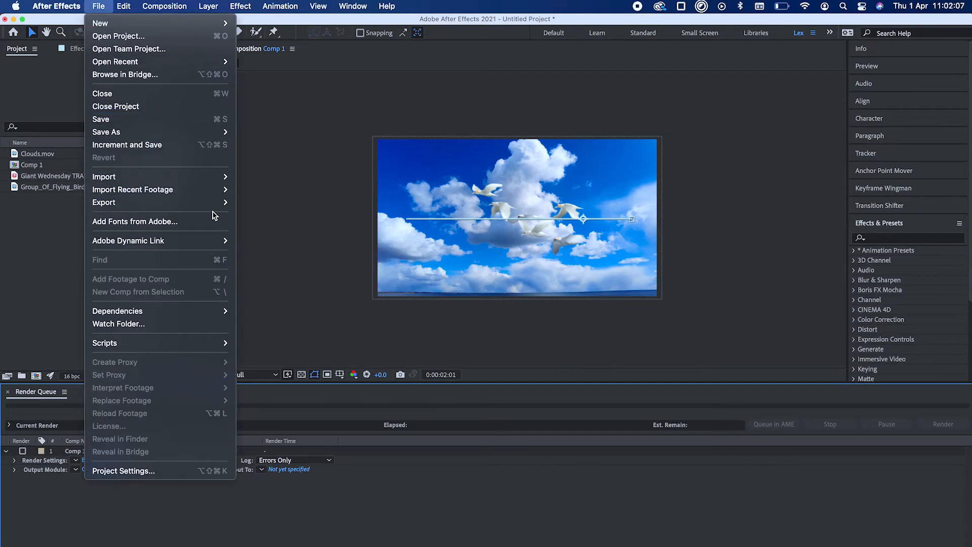
{"action": "mouse_move", "coordinate": [221, 204]}
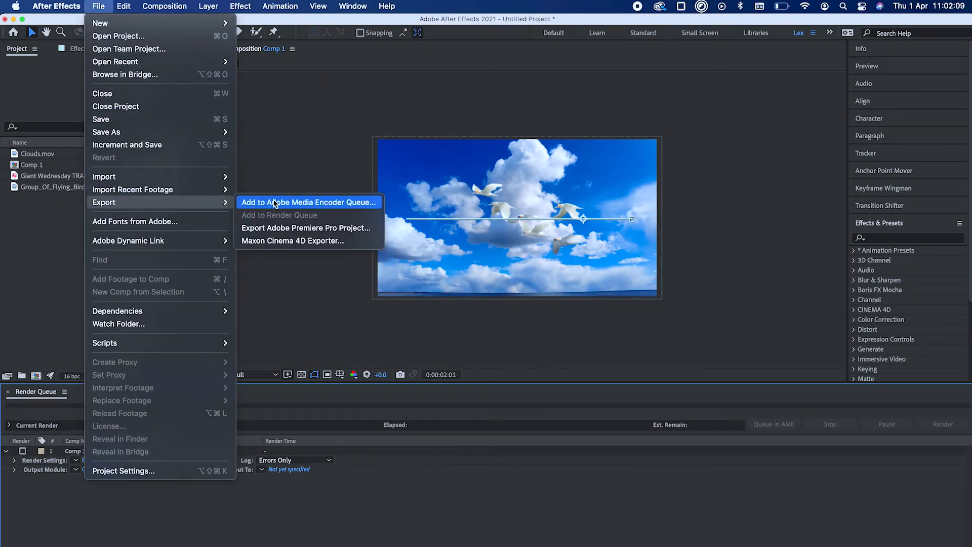
{"action": "left_click", "coordinate": [291, 203]}
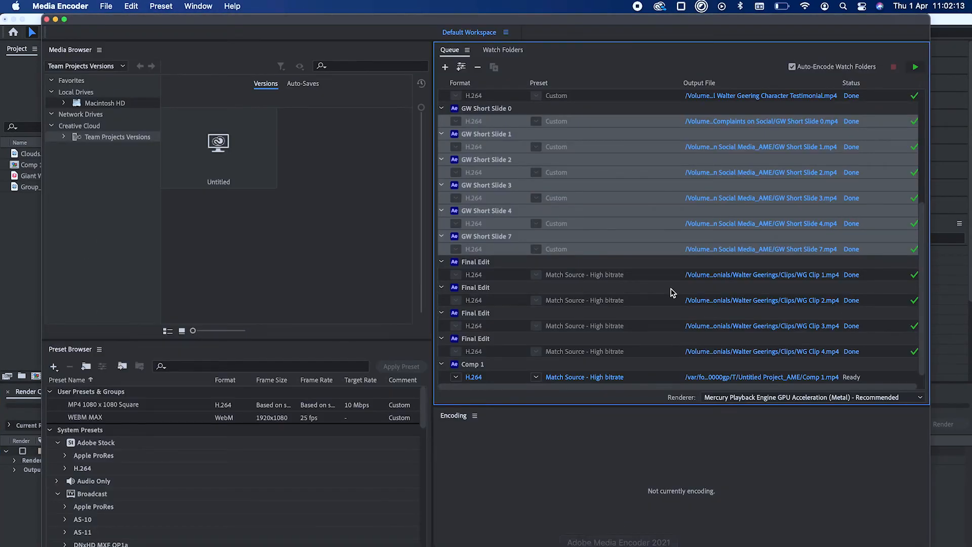
Enable Render at Maximum Depth and Use Maximum Render Quality in the queued Comp 1's H.264 export settings, and start encoding the queue.
{"action": "scroll", "coordinate": [673, 293], "scroll_direction": "down", "scroll_amount": 1}
{"action": "left_click", "coordinate": [622, 381]}
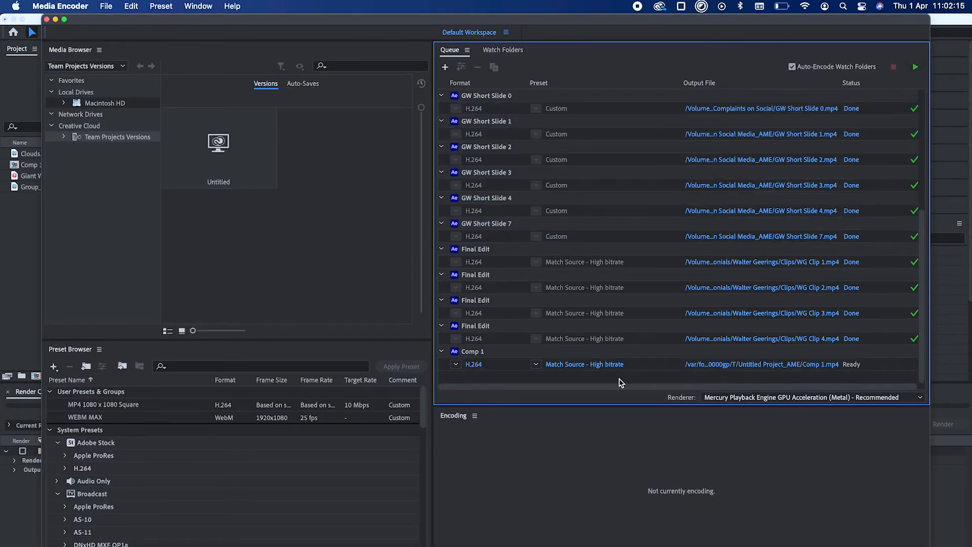
{"action": "left_click", "coordinate": [590, 367]}
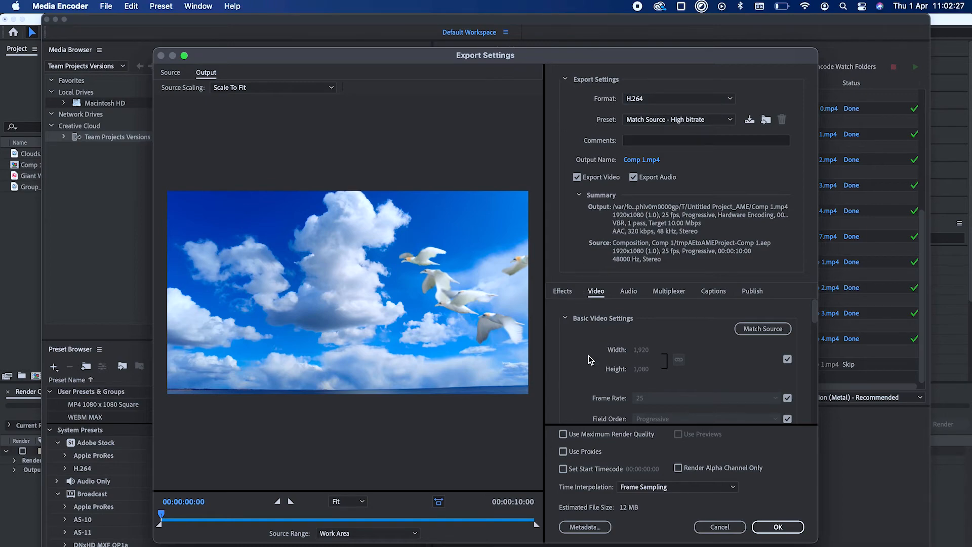
{"action": "scroll", "coordinate": [589, 359], "scroll_direction": "down", "scroll_amount": 2}
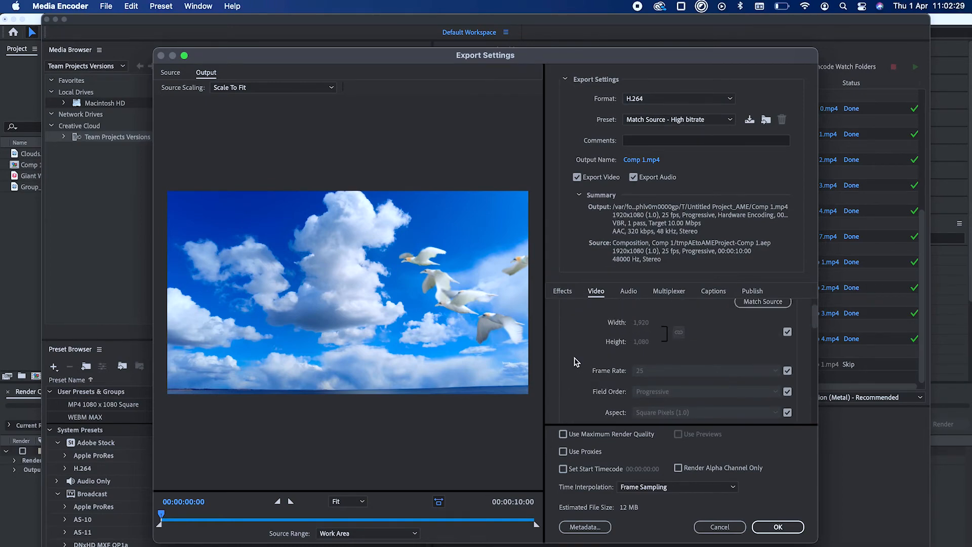
{"action": "scroll", "coordinate": [572, 380], "scroll_direction": "down", "scroll_amount": 3}
{"action": "left_click", "coordinate": [568, 383]}
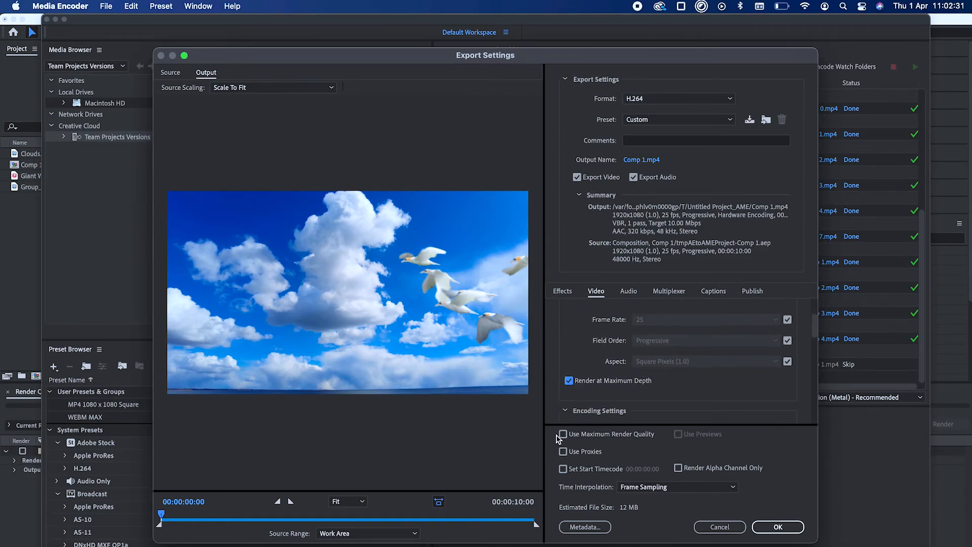
{"action": "scroll", "coordinate": [561, 384], "scroll_direction": "down", "scroll_amount": 3}
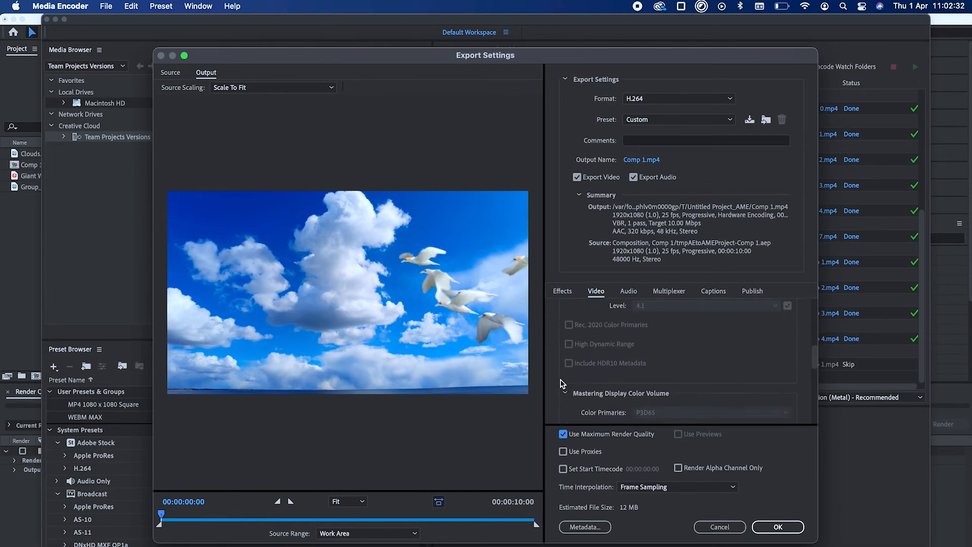
{"action": "left_click", "coordinate": [778, 528]}
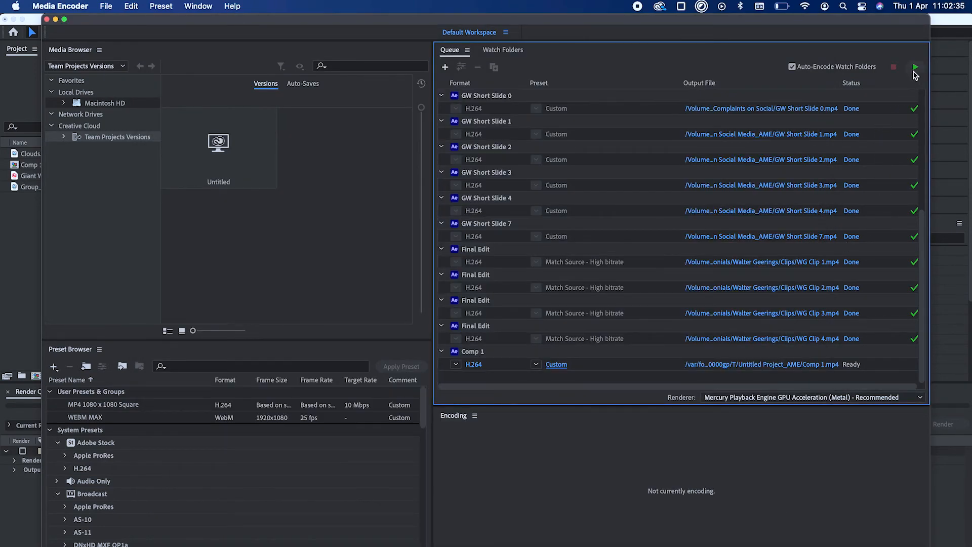
{"action": "left_click", "coordinate": [917, 68]}
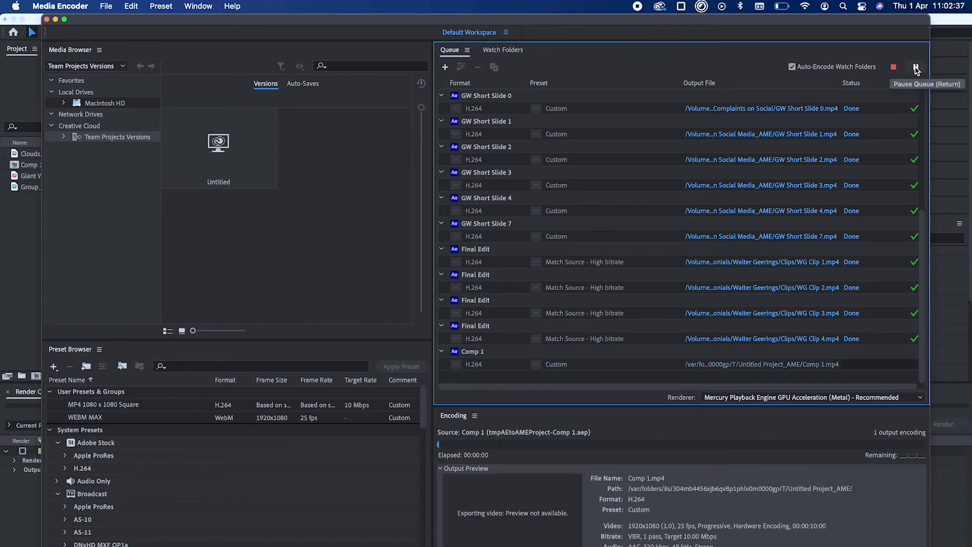